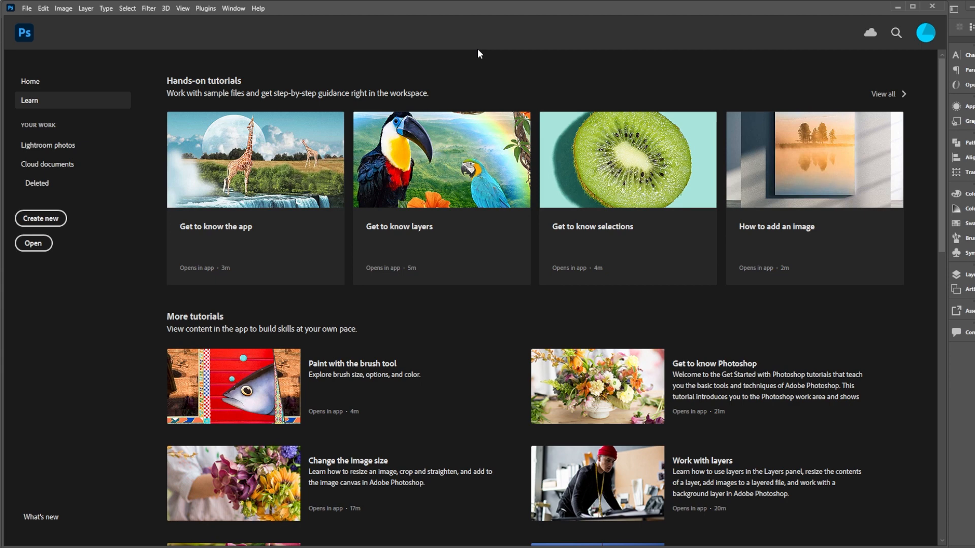
# - Start a new document and set its size to 210 mm wide by 297 mm high
pyautogui.click(26, 8)
pyautogui.click(35, 20)
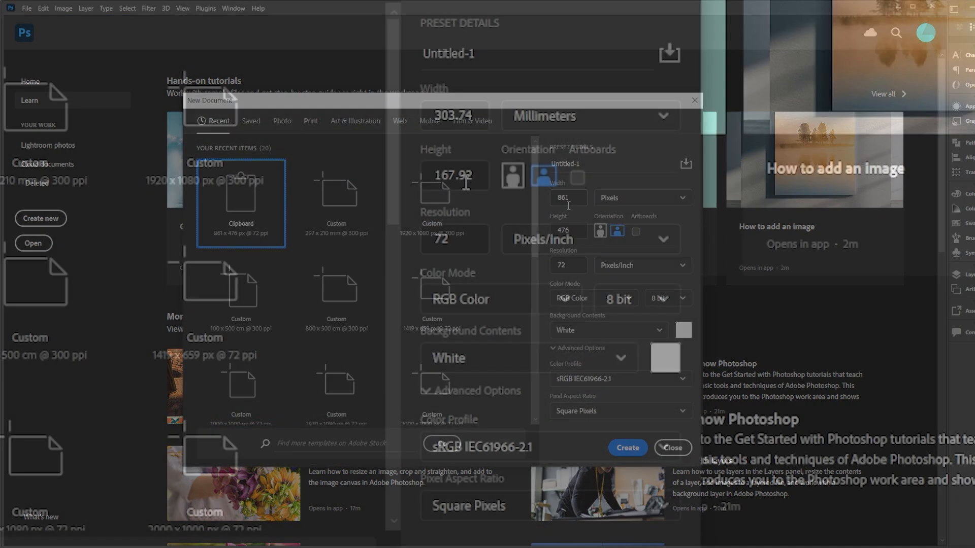
pyautogui.moveTo(578, 197); pyautogui.dragTo(543, 200)
pyautogui.write('210')
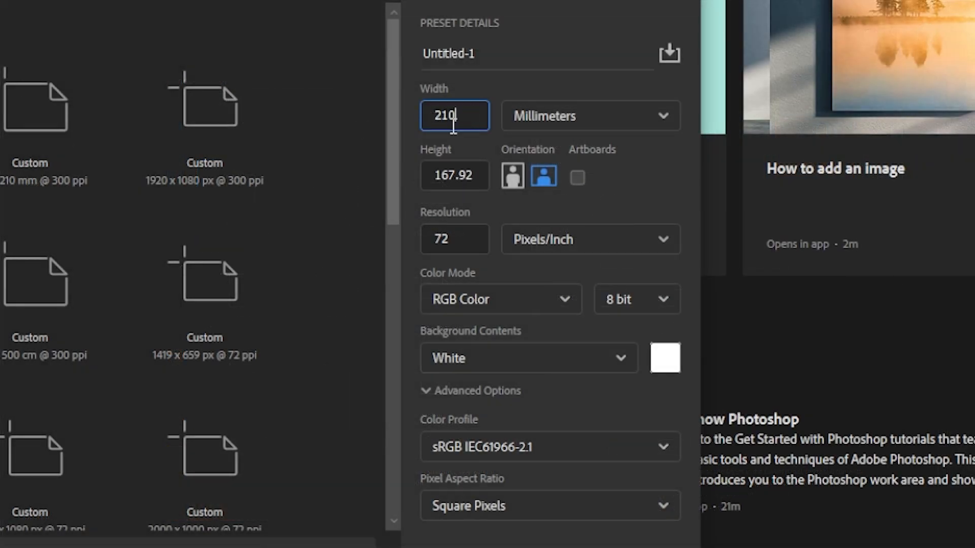
pyautogui.moveTo(480, 175); pyautogui.dragTo(441, 178)
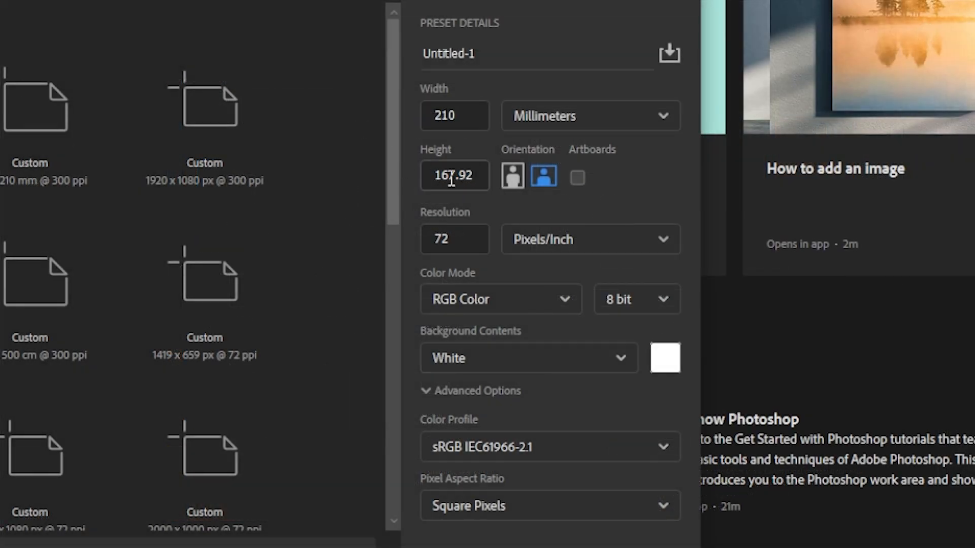
pyautogui.doubleClick(479, 176)
pyautogui.write('297')
# - Set the resolution to 300 pixels/inch and the color mode to CMYK Color, and create the document
pyautogui.click(450, 239)
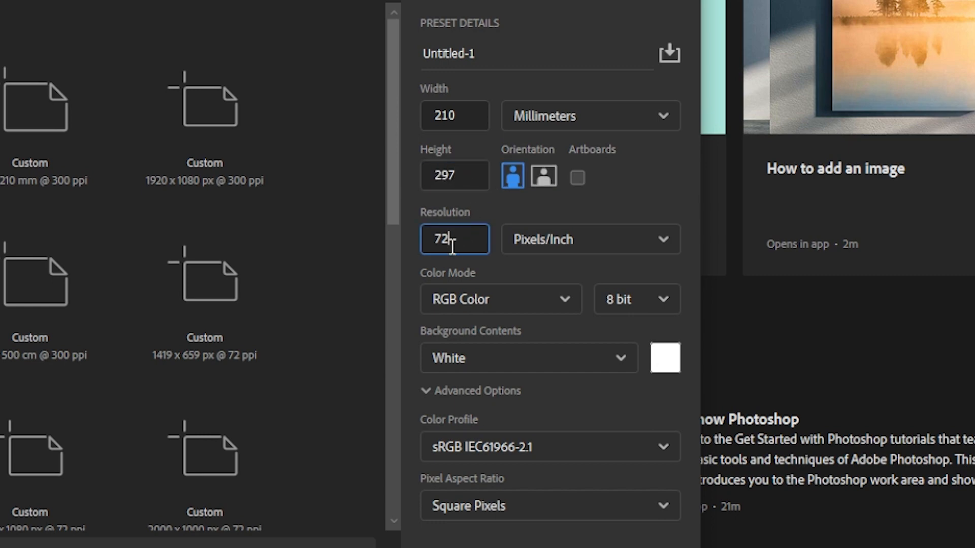
pyautogui.moveTo(463, 239); pyautogui.dragTo(409, 240)
pyautogui.write('300')
pyautogui.click(449, 306)
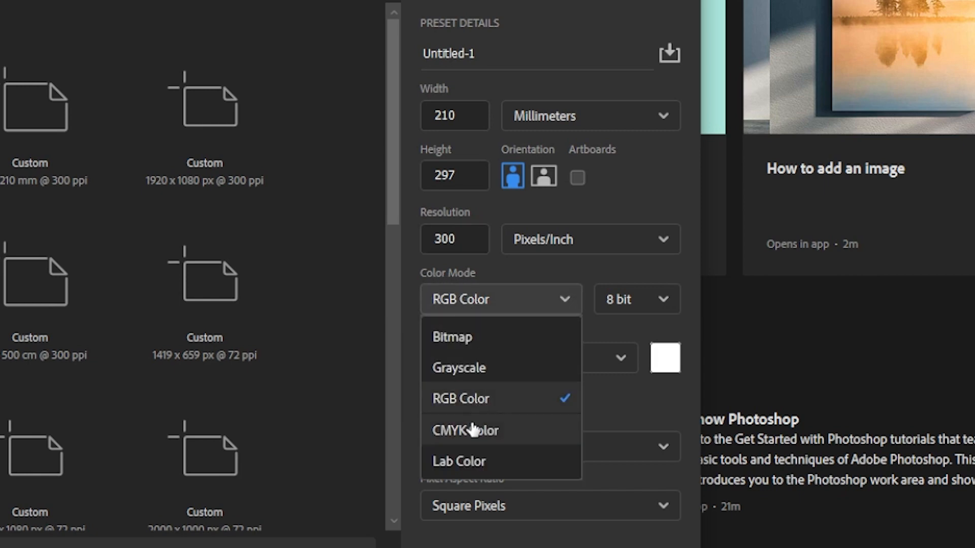
pyautogui.click(476, 438)
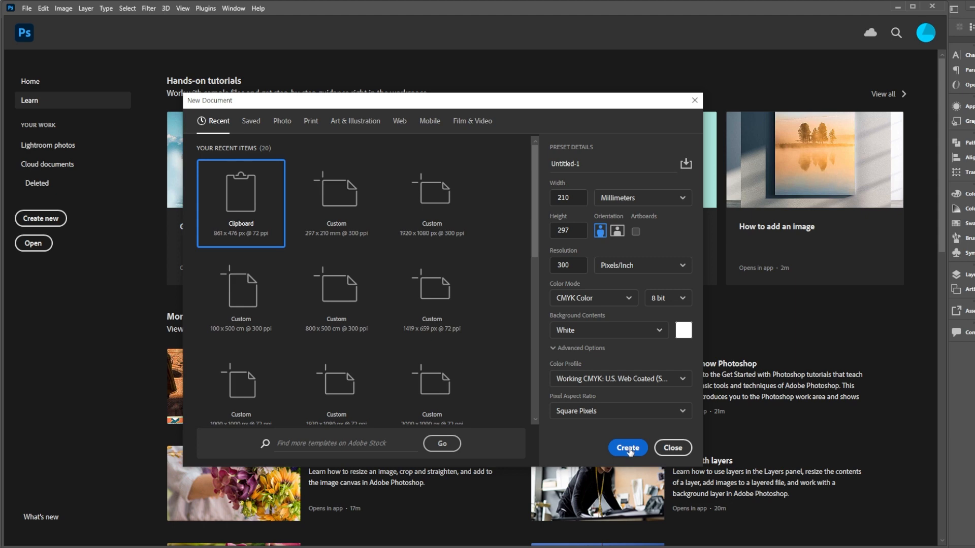
pyautogui.click(628, 448)
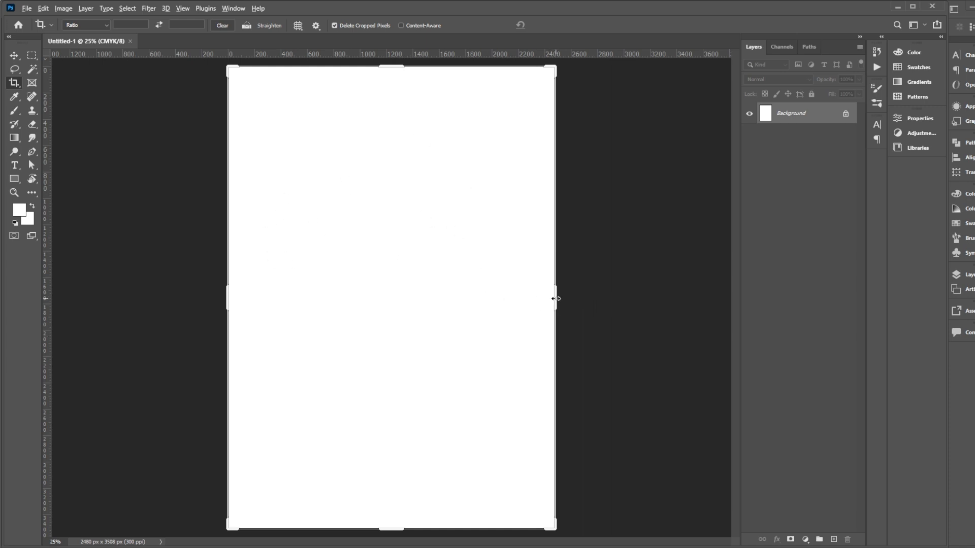
# - Crop the canvas evenly from both sides to about 1304 px wide at full height, and open benton.jpg as a separate document
pyautogui.moveTo(555, 299); pyautogui.dragTo(477, 298)
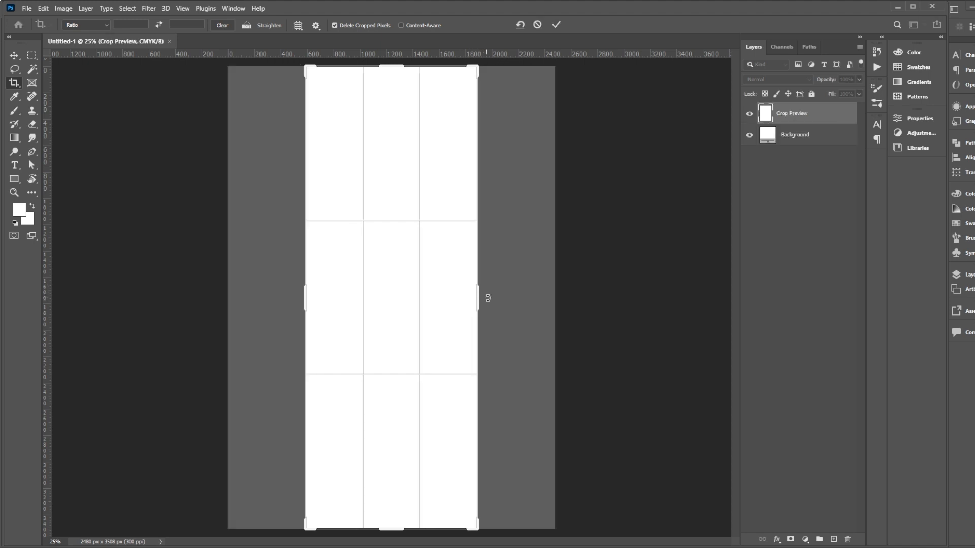
pyautogui.press('Return')
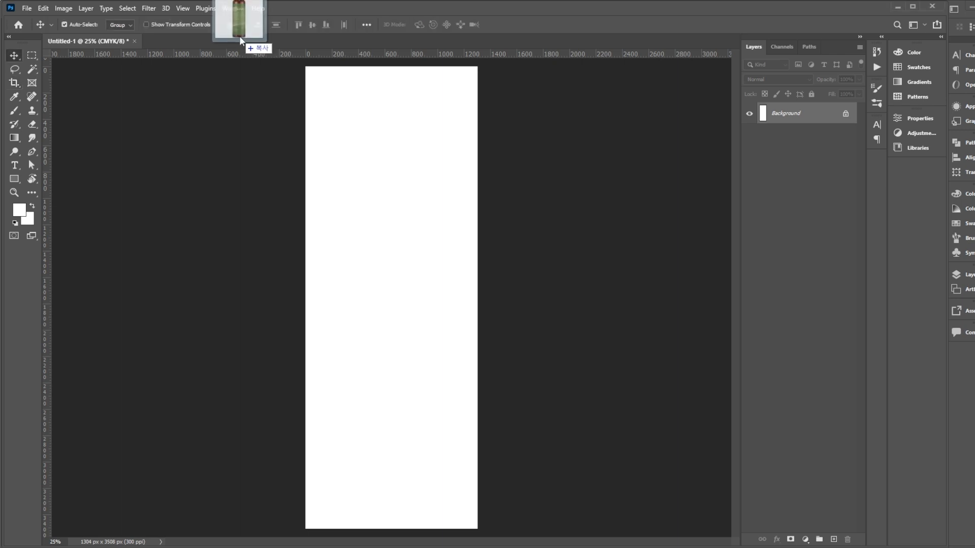
pyautogui.moveTo(239, 35); pyautogui.dragTo(251, 52)
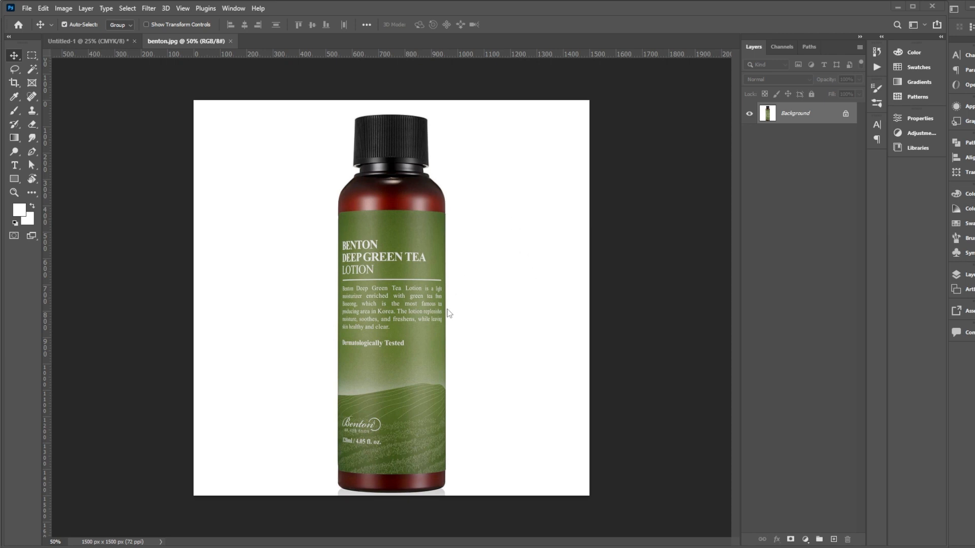
# - Examine the bottle label in benton.jpg up close, especially the hill outline, contour lines, grass texture and logo area
pyautogui.hotkey('ctrl', '+')
pyautogui.hotkey('ctrl', '+')
pyautogui.moveTo(346, 458); pyautogui.dragTo(331, 307)
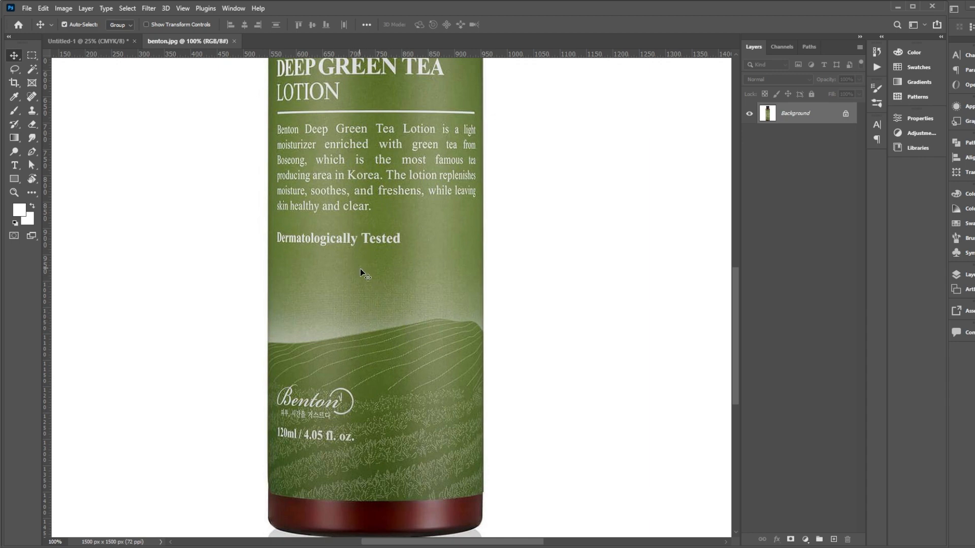
pyautogui.hotkey('ctrl', '-')
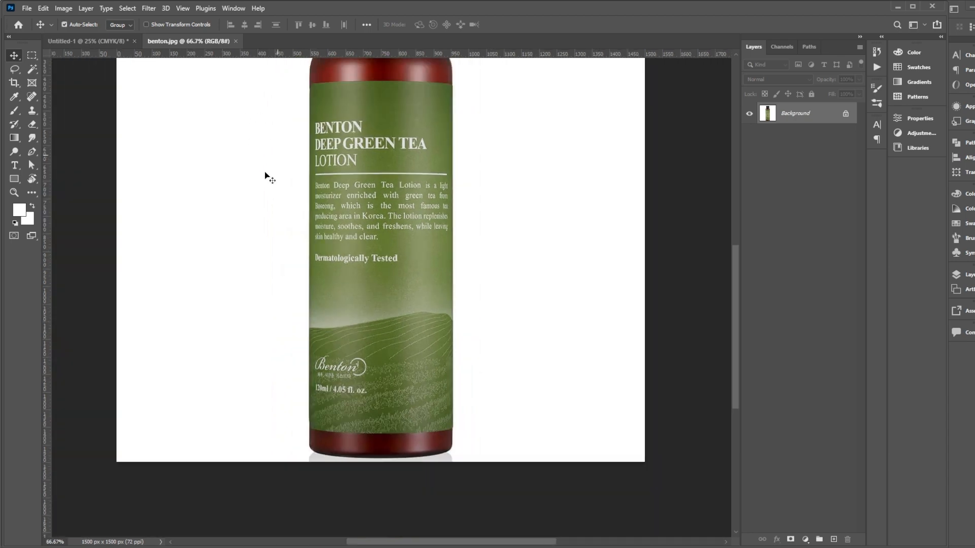
pyautogui.hotkey('ctrl', '+')
pyautogui.hotkey('ctrl', '+')
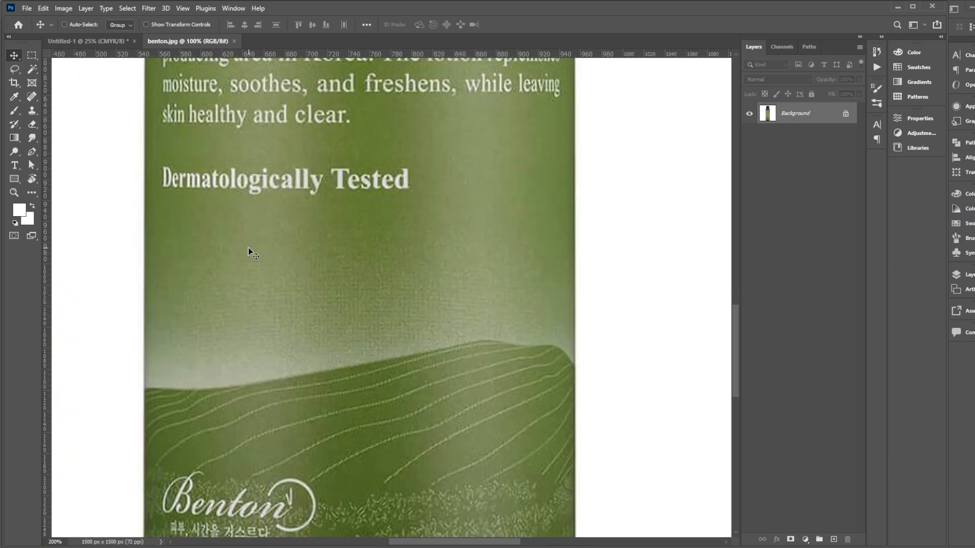
pyautogui.scroll(-5, 272, 405)
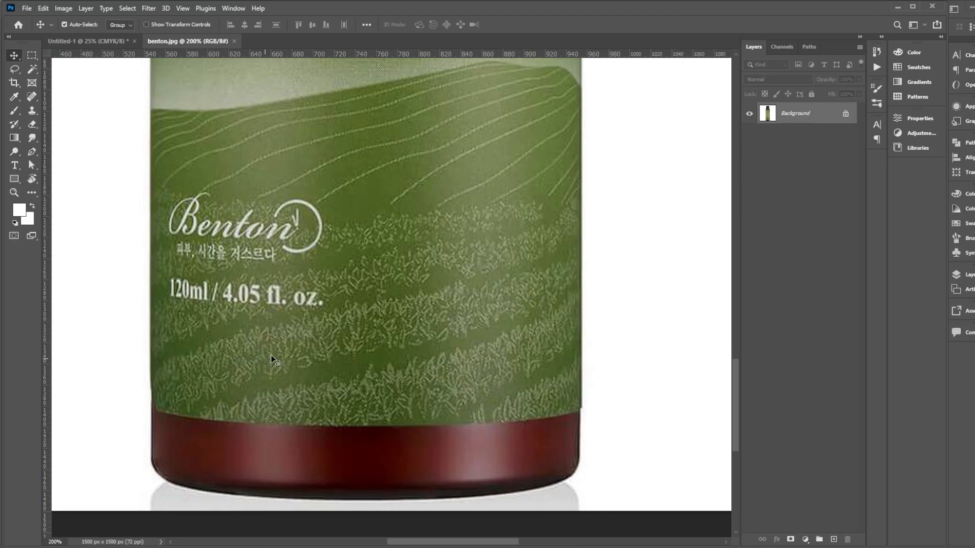
pyautogui.scroll(2, 334, 262)
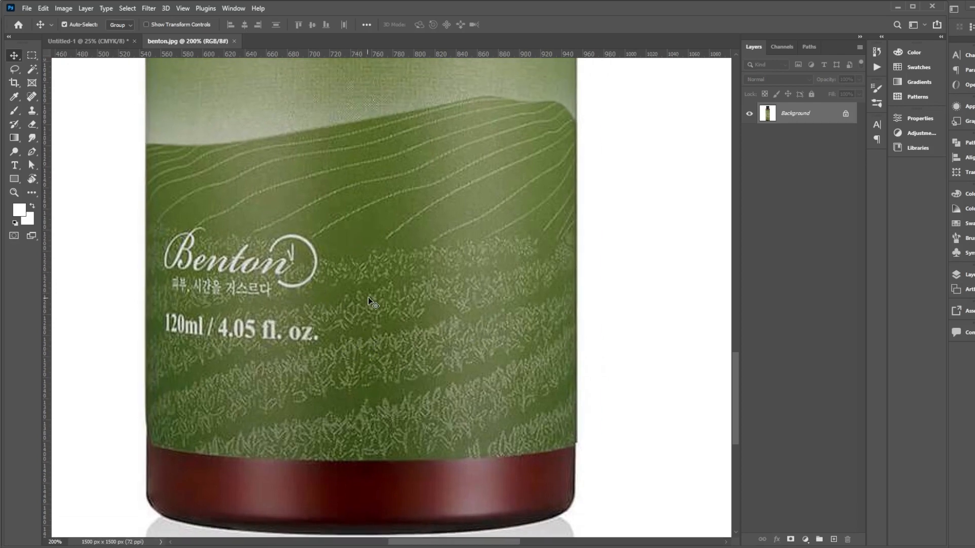
pyautogui.scroll(2, 356, 254)
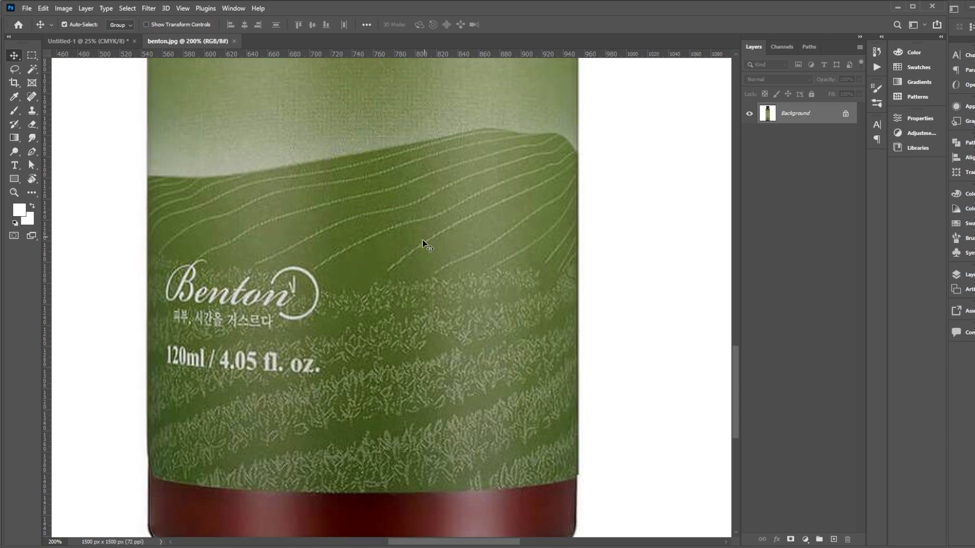
pyautogui.scroll(1, 363, 310)
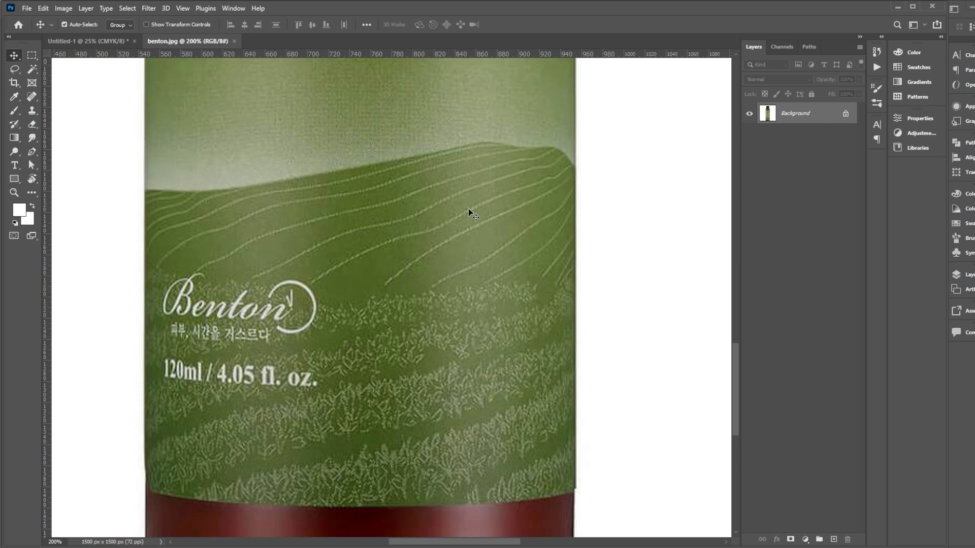
pyautogui.scroll(-4, 351, 148)
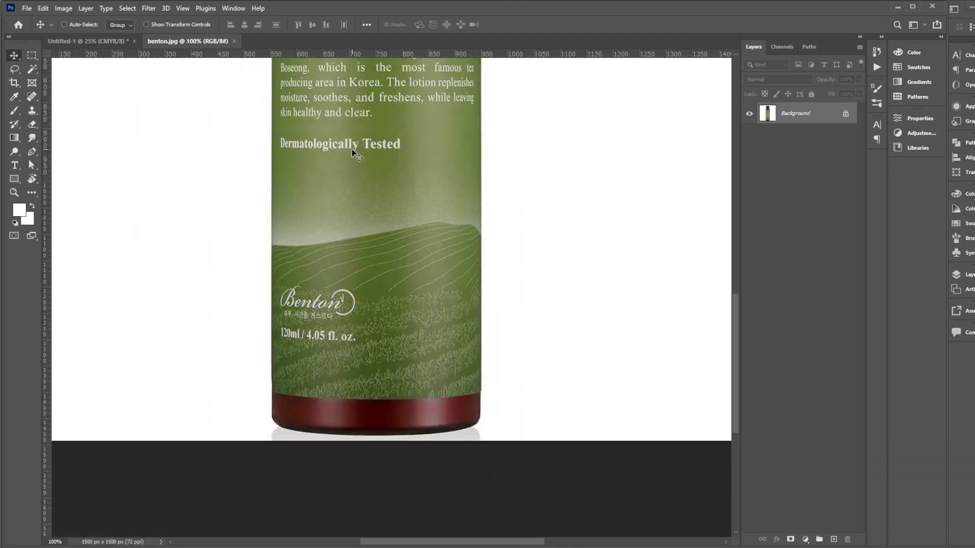
pyautogui.moveTo(387, 227); pyautogui.dragTo(378, 261)
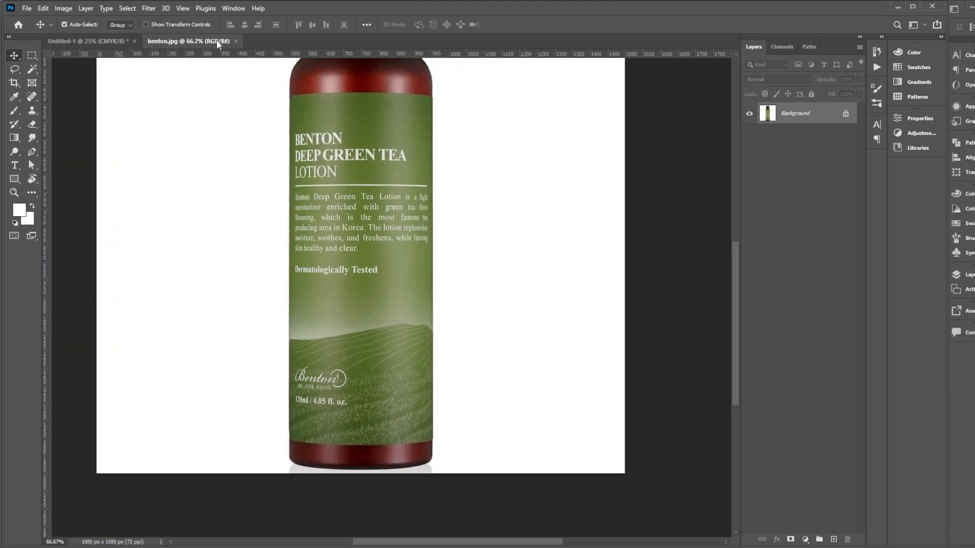
# - Float benton.jpg in its own window beside the blank canvas at 33.3% zoom, and make Untitled-1 the active document
pyautogui.moveTo(216, 39); pyautogui.dragTo(255, 106)
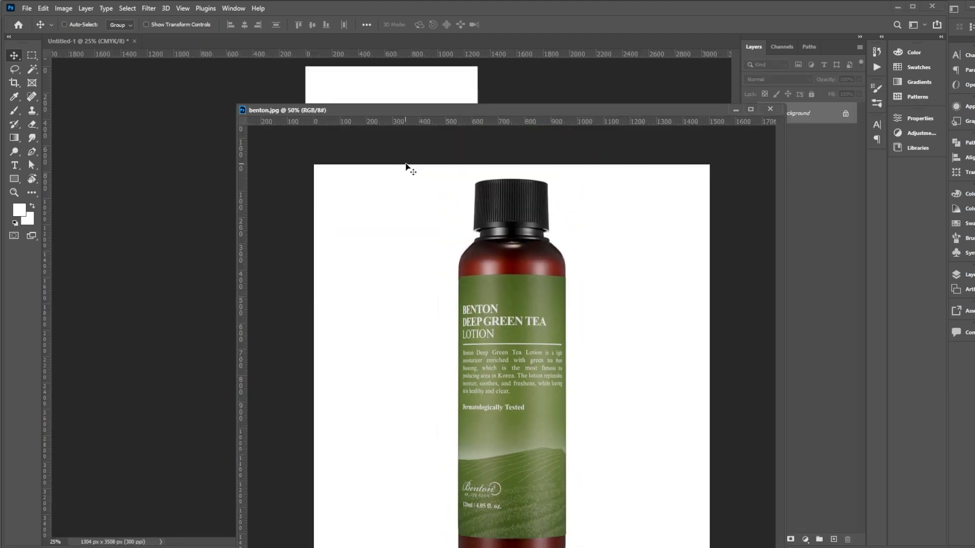
pyautogui.scroll(-1, 406, 168)
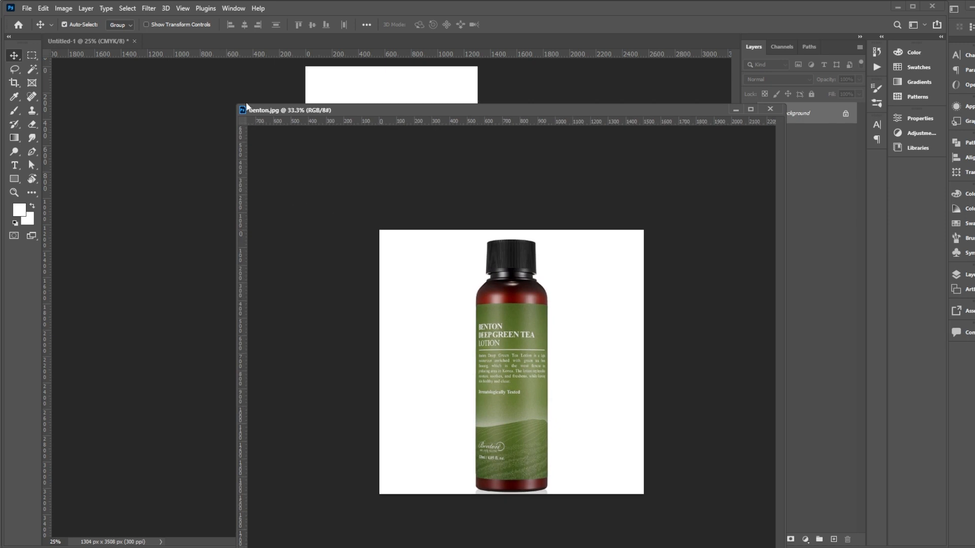
pyautogui.moveTo(237, 105); pyautogui.dragTo(496, 296)
pyautogui.moveTo(615, 300); pyautogui.dragTo(870, 250)
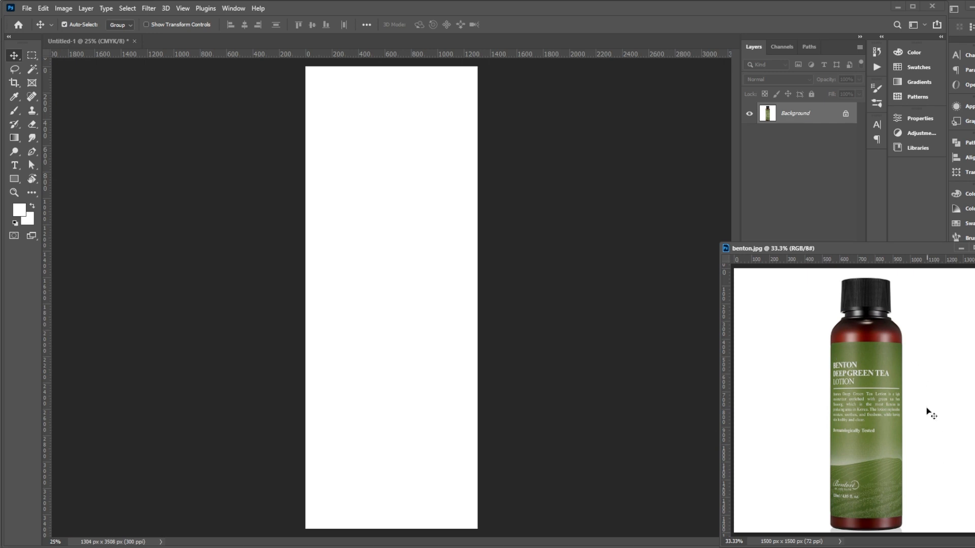
pyautogui.click(347, 304)
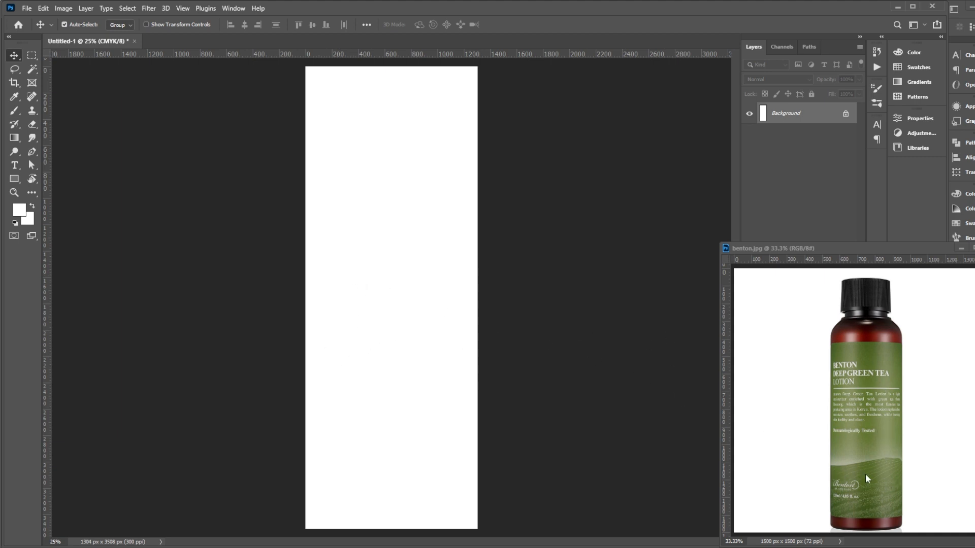
# - Choose the Pen tool in Shape mode and set its fill color to pure red, ff0000
pyautogui.click(31, 151)
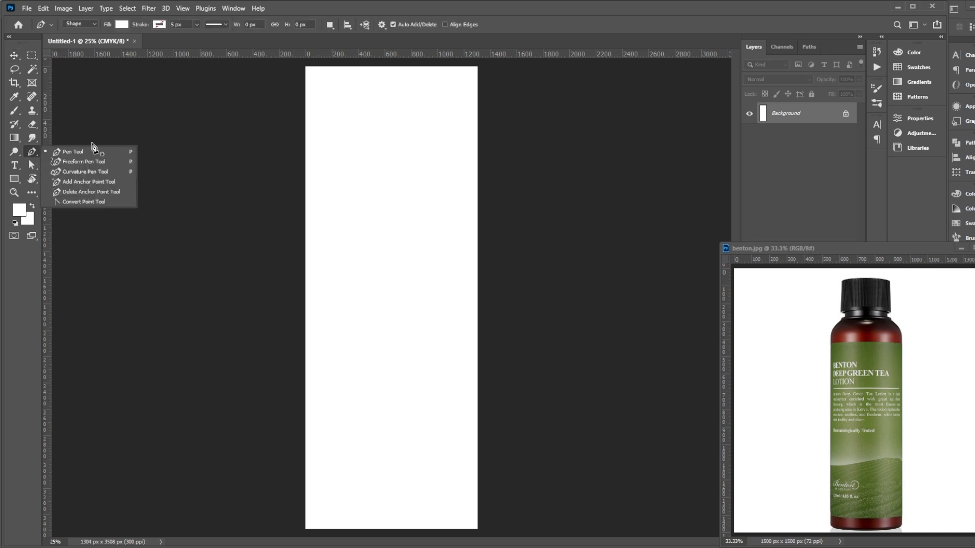
pyautogui.click(61, 153)
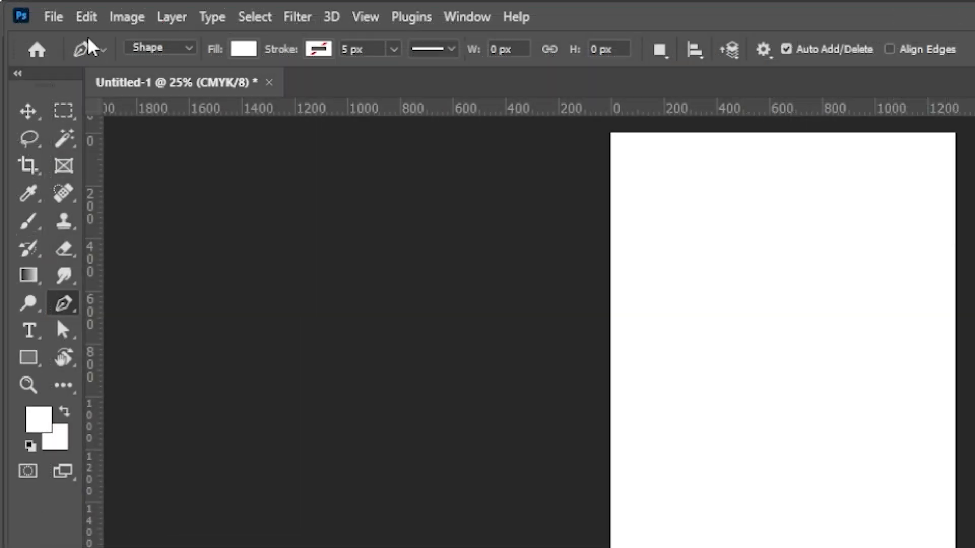
pyautogui.click(236, 53)
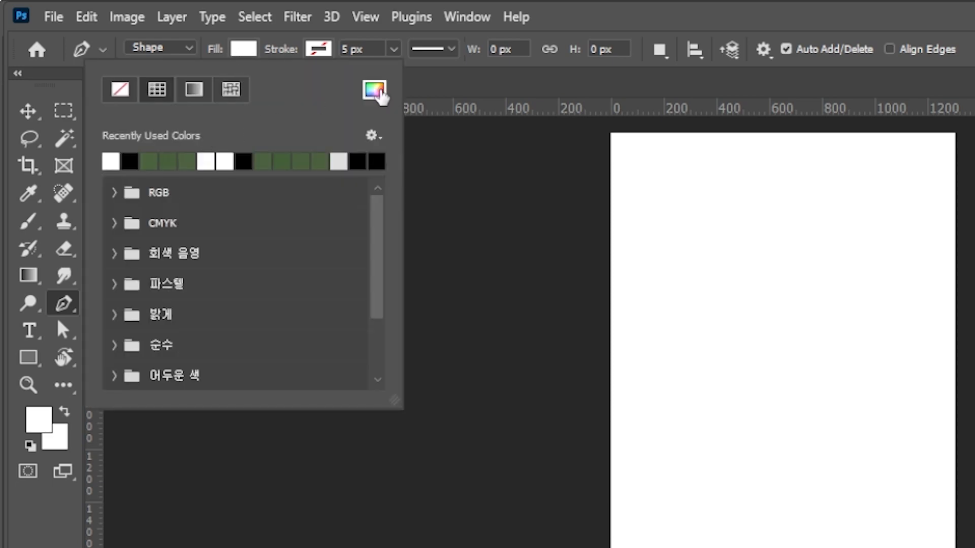
pyautogui.click(374, 87)
pyautogui.moveTo(350, 173); pyautogui.dragTo(386, 116)
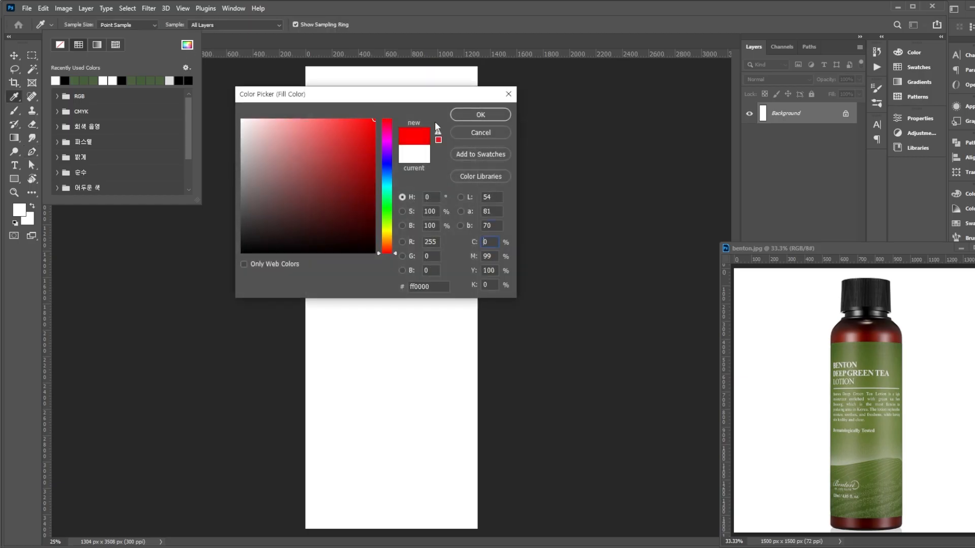
pyautogui.click(465, 120)
pyautogui.click(348, 4)
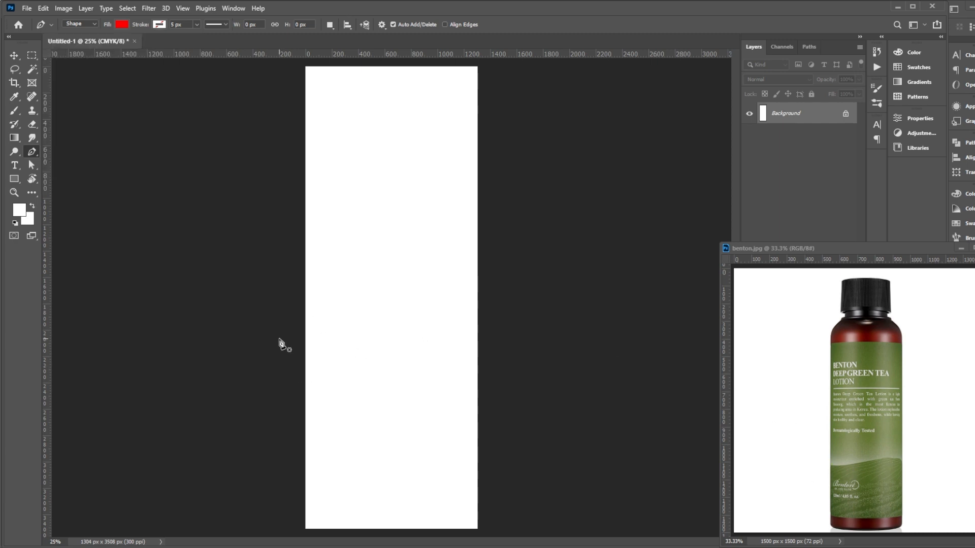
# - Draw a closed red hill shape about 1955 by 1783 px with a wavy upper edge, covering the lower part of the canvas
pyautogui.click(254, 326)
pyautogui.moveTo(352, 329); pyautogui.dragTo(395, 321)
pyautogui.click(441, 303)
pyautogui.moveTo(443, 303); pyautogui.dragTo(455, 309)
pyautogui.moveTo(472, 304); pyautogui.dragTo(500, 326)
pyautogui.click(512, 421)
pyautogui.moveTo(505, 524); pyautogui.dragTo(489, 535)
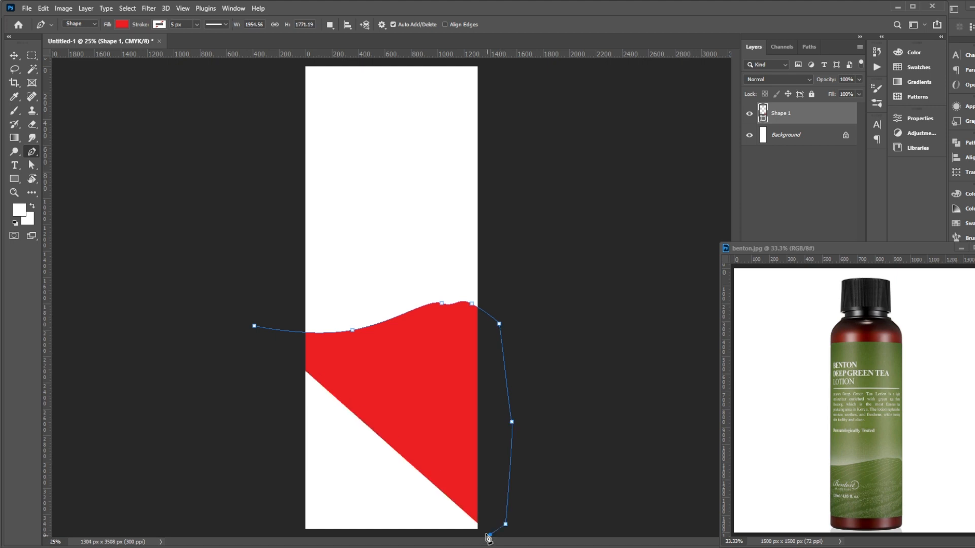
pyautogui.click(276, 535)
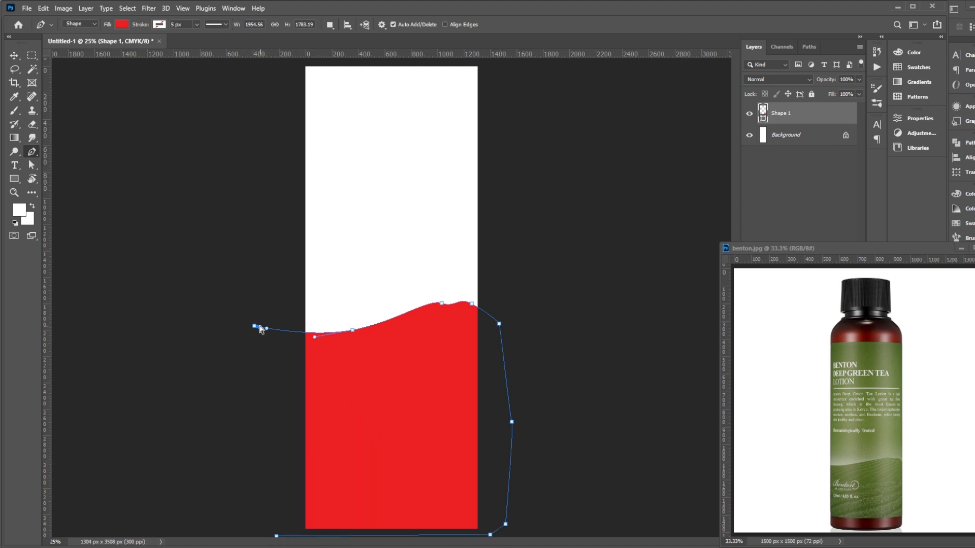
pyautogui.click(254, 326)
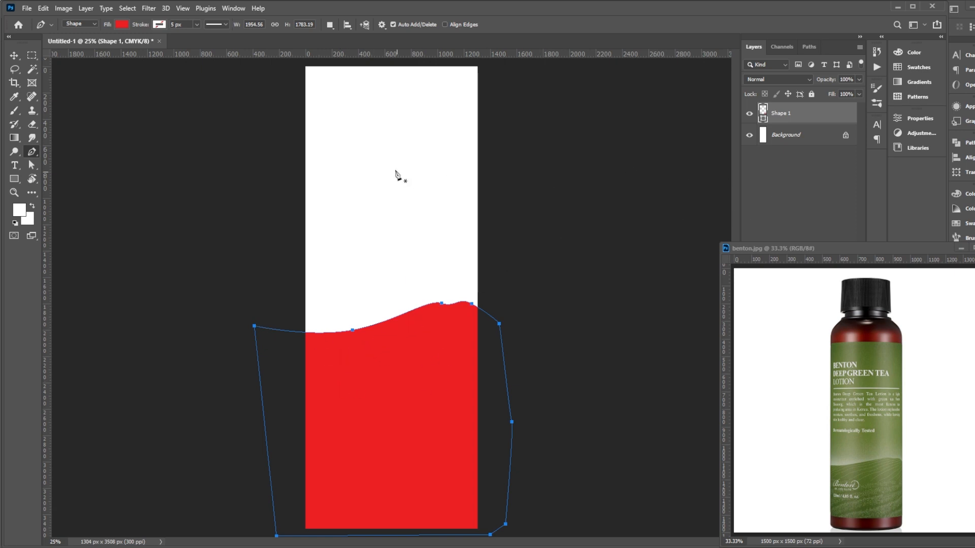
pyautogui.press('v')
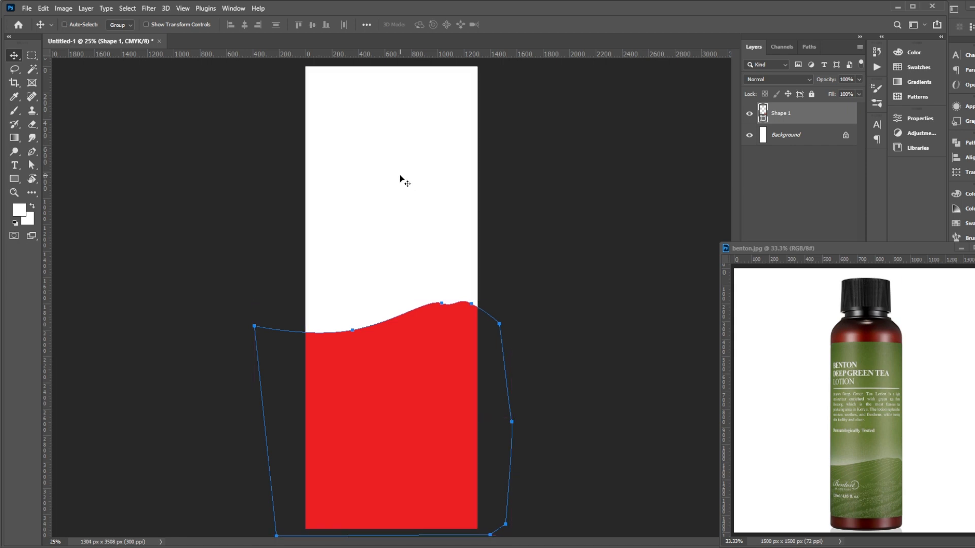
# - Add a new empty layer above the hill shape and choose the Dune Grass brush from the Default Brushes in Legacy Brushes
pyautogui.hotkey('ctrl', 'shift', 'alt', 'n')
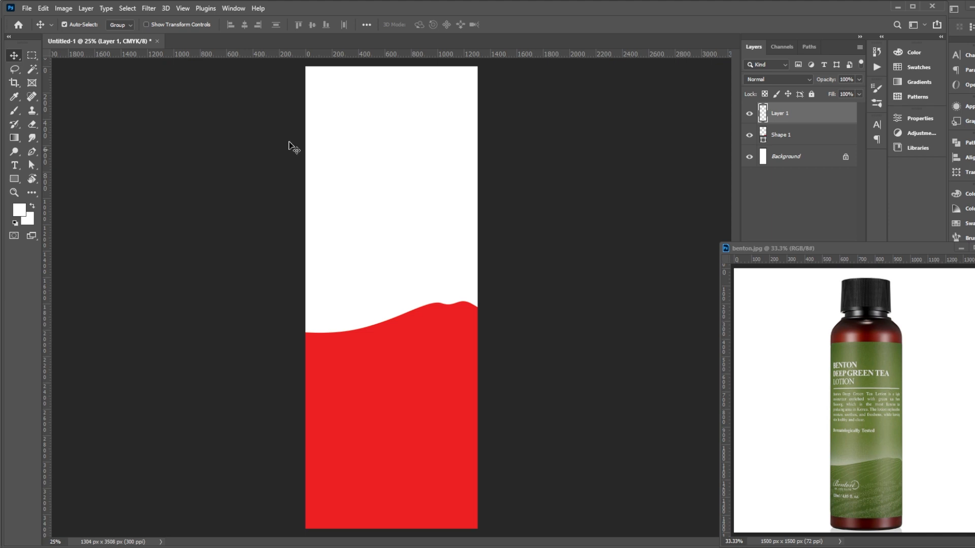
pyautogui.click(15, 112)
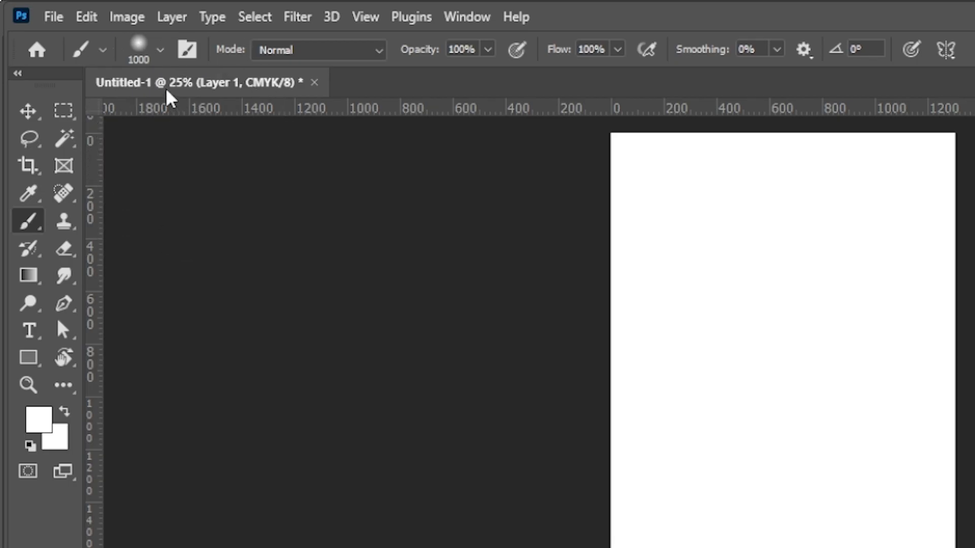
pyautogui.click(80, 25)
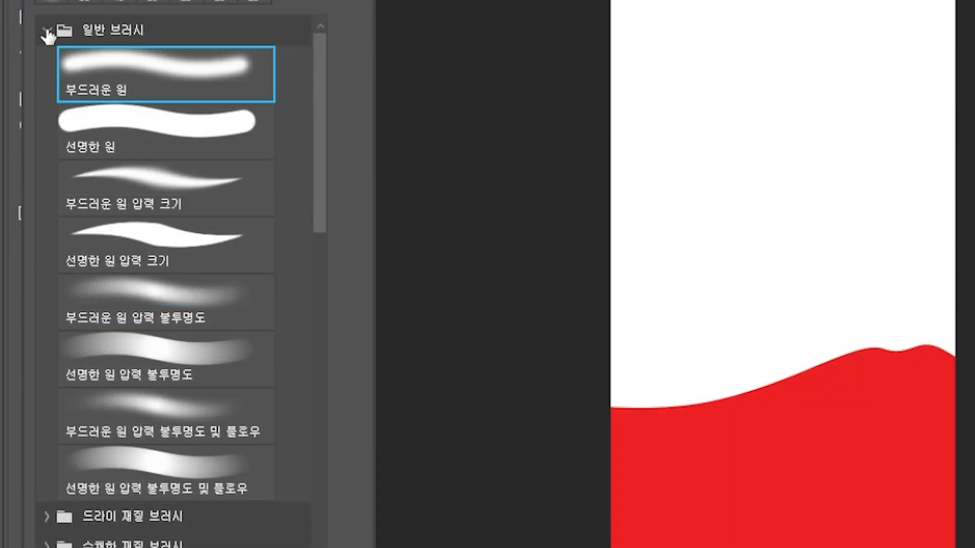
pyautogui.click(48, 31)
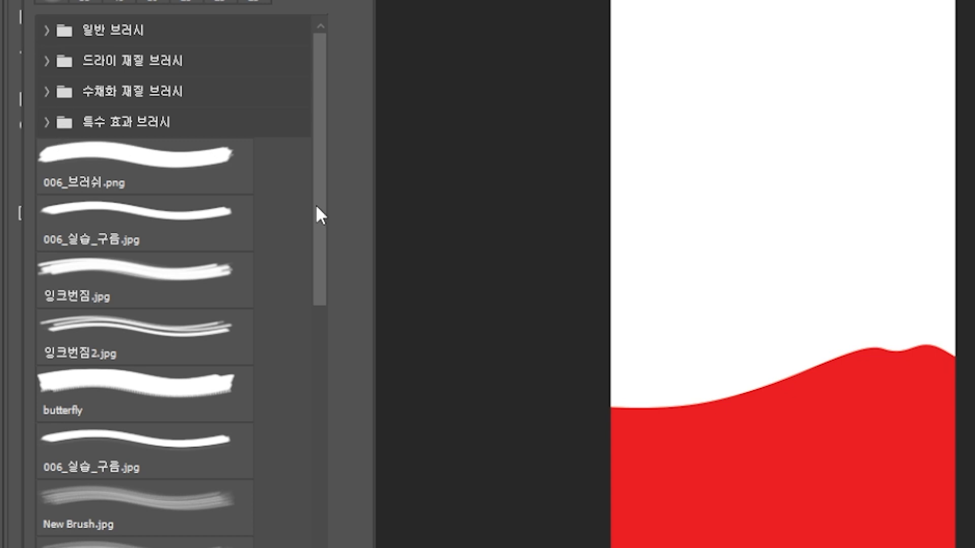
pyautogui.moveTo(315, 205)
pyautogui.mouseDown()
pyautogui.moveTo(316, 284)
pyautogui.moveTo(283, 464)
pyautogui.moveTo(254, 487)
pyautogui.mouseUp()
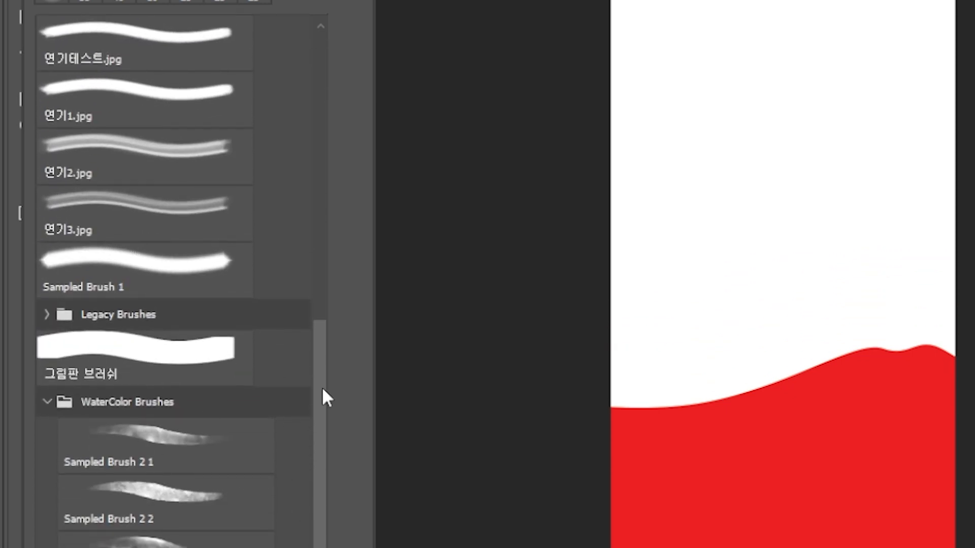
pyautogui.scroll(-1, 322, 390)
pyautogui.click(48, 290)
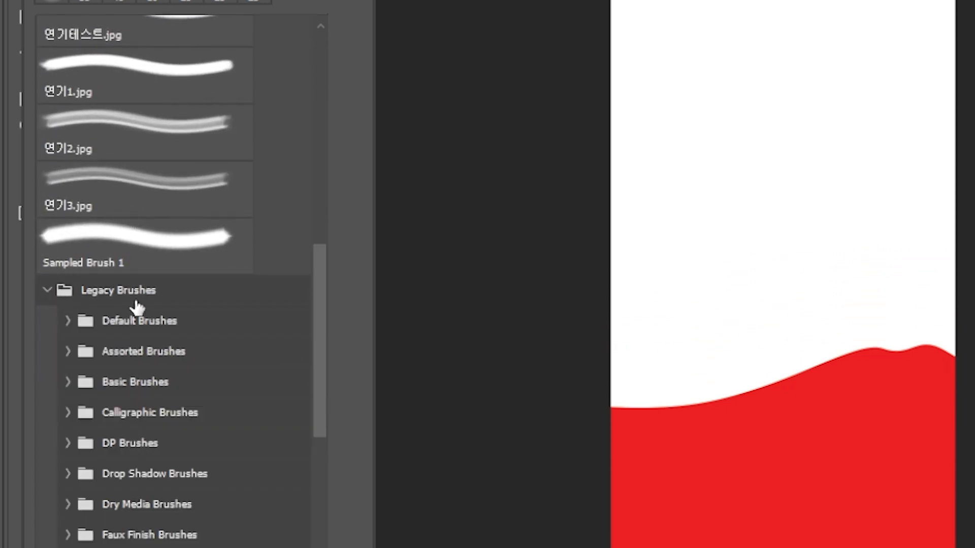
pyautogui.moveTo(315, 330); pyautogui.dragTo(313, 366)
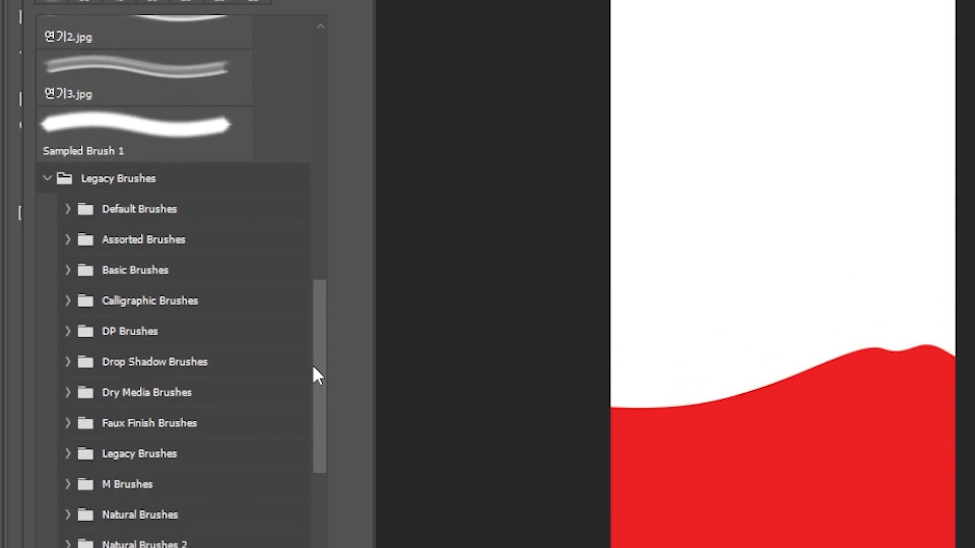
pyautogui.click(69, 209)
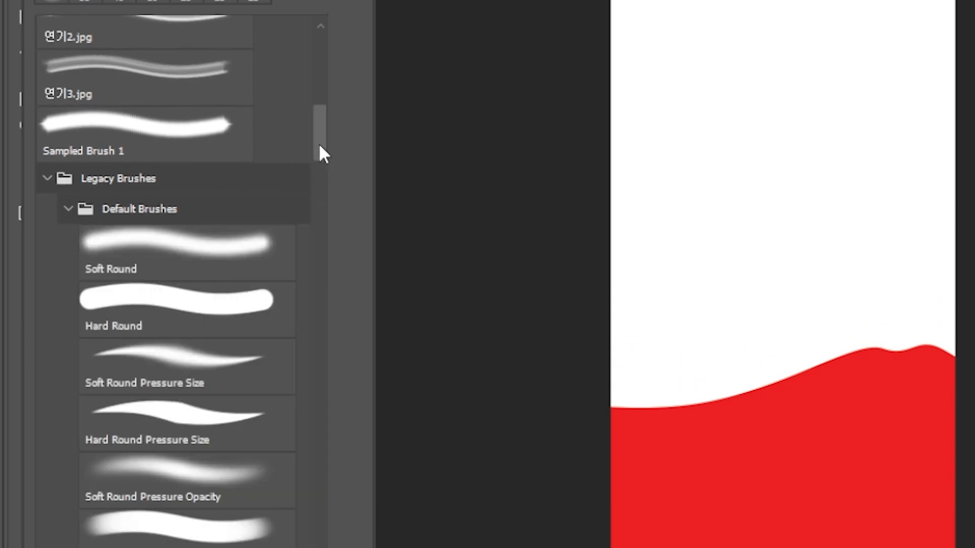
pyautogui.moveTo(320, 146)
pyautogui.mouseDown()
pyautogui.moveTo(324, 288)
pyautogui.moveTo(305, 454)
pyautogui.mouseUp()
pyautogui.click(109, 345)
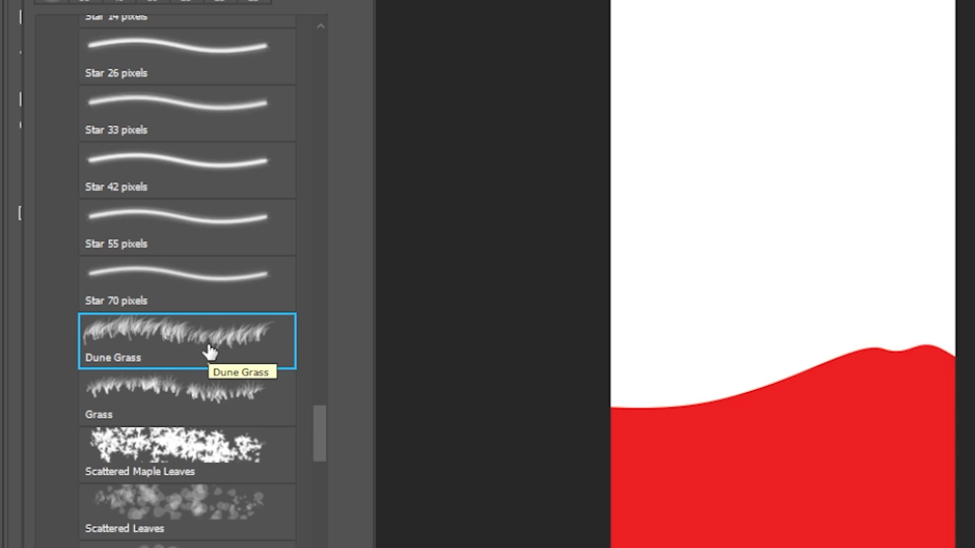
pyautogui.click(431, 34)
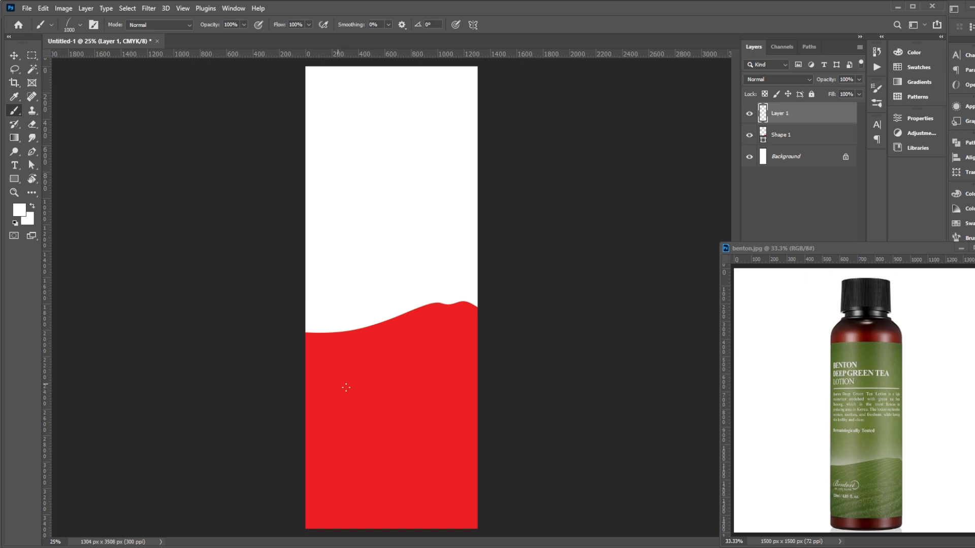
# - Reduce the Dune Grass brush to 200 px, trying and undoing test strokes on the red hill
pyautogui.moveTo(346, 387); pyautogui.dragTo(398, 414)
pyautogui.hotkey('ctrl', 'z')
pyautogui.press('[')
pyautogui.press('[')
pyautogui.press('[')
pyautogui.press('[')
pyautogui.press('[')
pyautogui.press('[')
pyautogui.press('[')
pyautogui.press('[')
pyautogui.moveTo(328, 386); pyautogui.dragTo(409, 401)
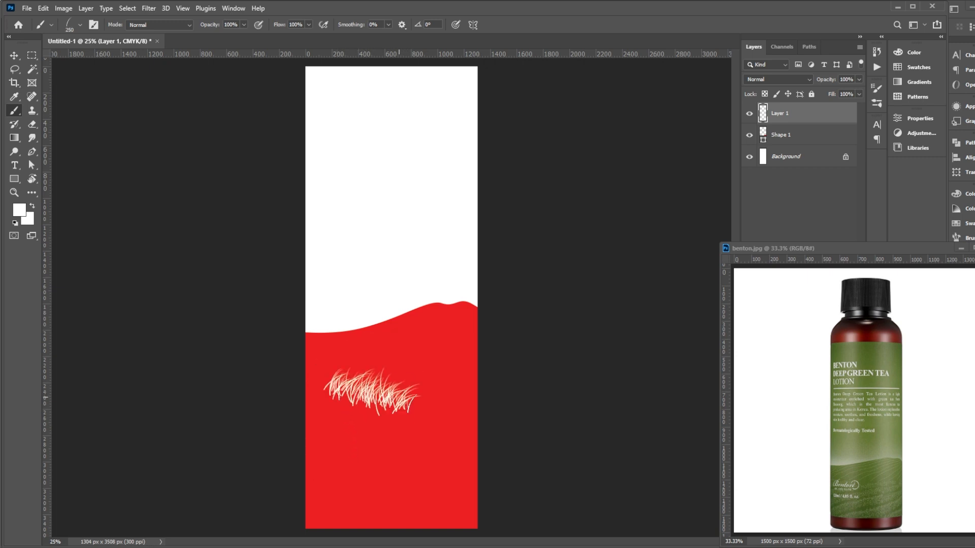
pyautogui.hotkey('ctrl', 'z')
pyautogui.press('[')
pyautogui.moveTo(337, 378)
pyautogui.mouseDown()
pyautogui.moveTo(394, 402)
pyautogui.moveTo(425, 391)
pyautogui.mouseUp()
pyautogui.hotkey('ctrl', 'z')
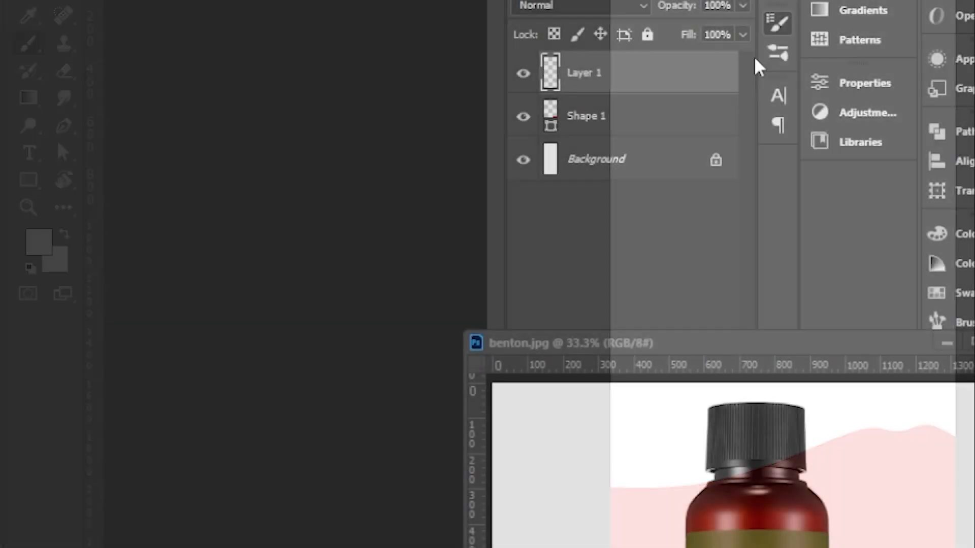
# - Set the brush spacing to 24% and turn off Apply Per Tip in Color Dynamics, then try a stroke and undo it
pyautogui.click(778, 25)
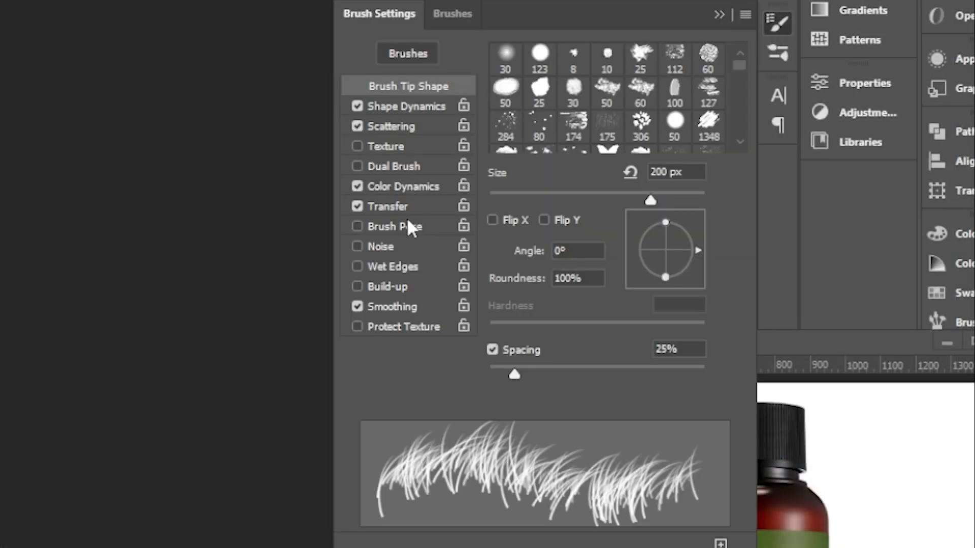
pyautogui.click(513, 373)
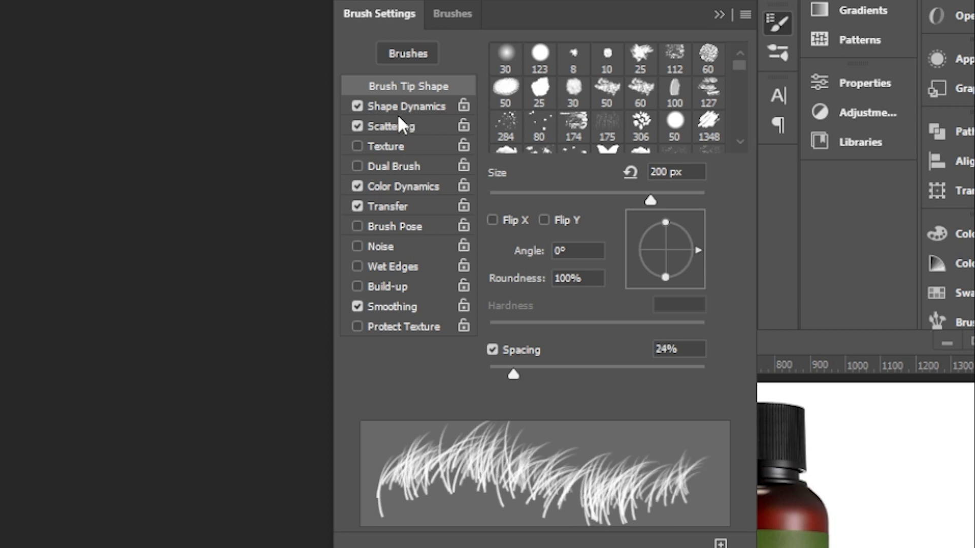
pyautogui.click(405, 189)
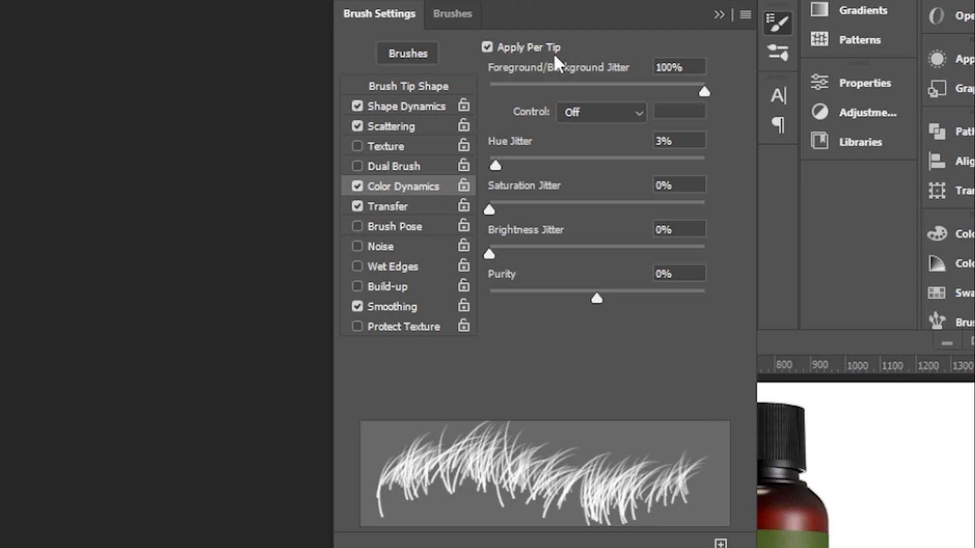
pyautogui.click(488, 48)
pyautogui.click(719, 15)
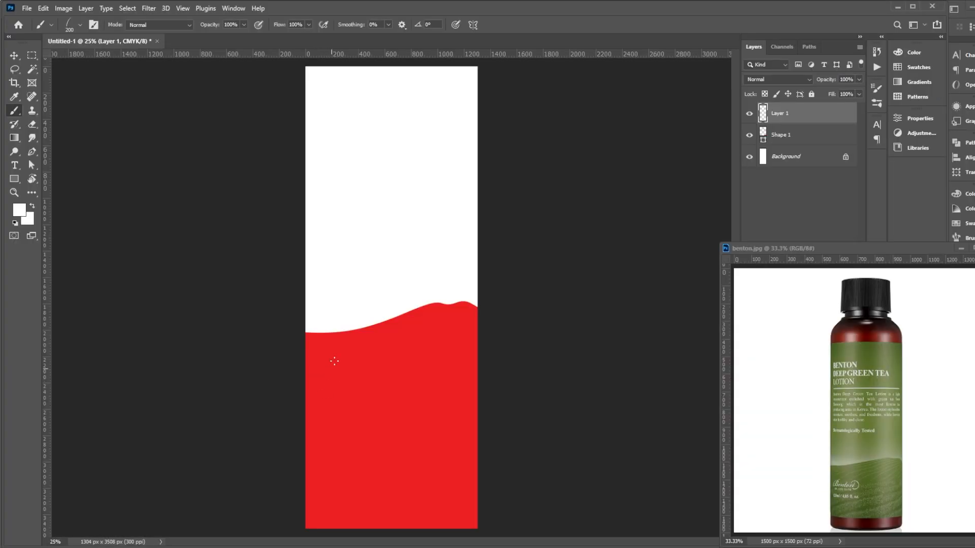
pyautogui.moveTo(334, 361)
pyautogui.mouseDown()
pyautogui.moveTo(373, 378)
pyautogui.moveTo(378, 393)
pyautogui.mouseUp()
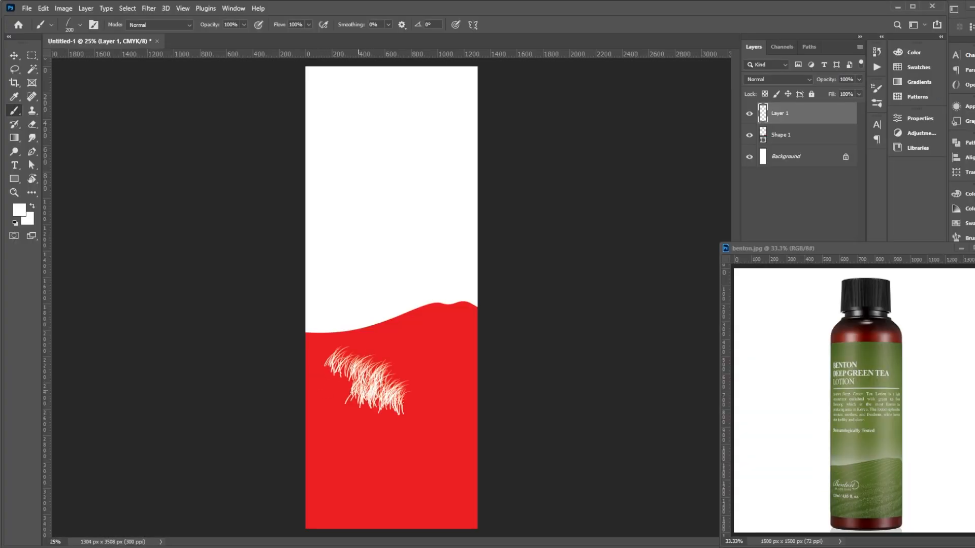
pyautogui.hotkey('ctrl', 'z')
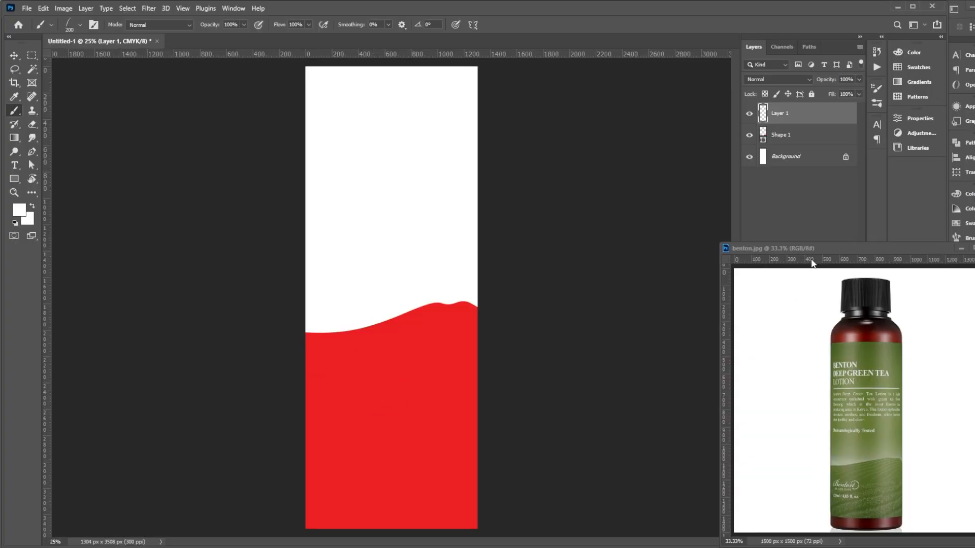
# - Examine the lower label in benton.jpg up close, especially the hill's contour lines and the grass texture around the logo
pyautogui.moveTo(808, 251); pyautogui.dragTo(795, 210)
pyautogui.keyDown('ctrl'); pyautogui.click(854, 421); pyautogui.keyUp('ctrl')
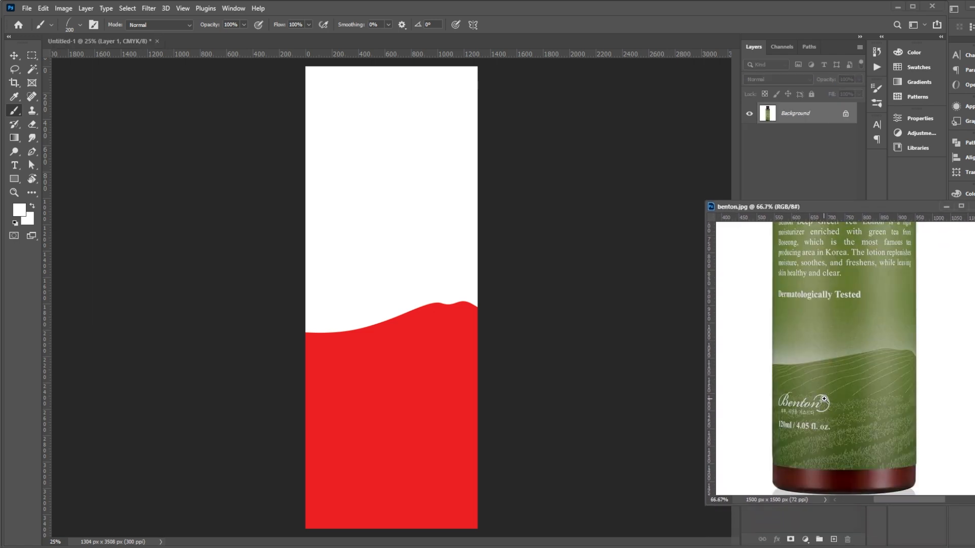
pyautogui.moveTo(824, 399); pyautogui.dragTo(878, 396)
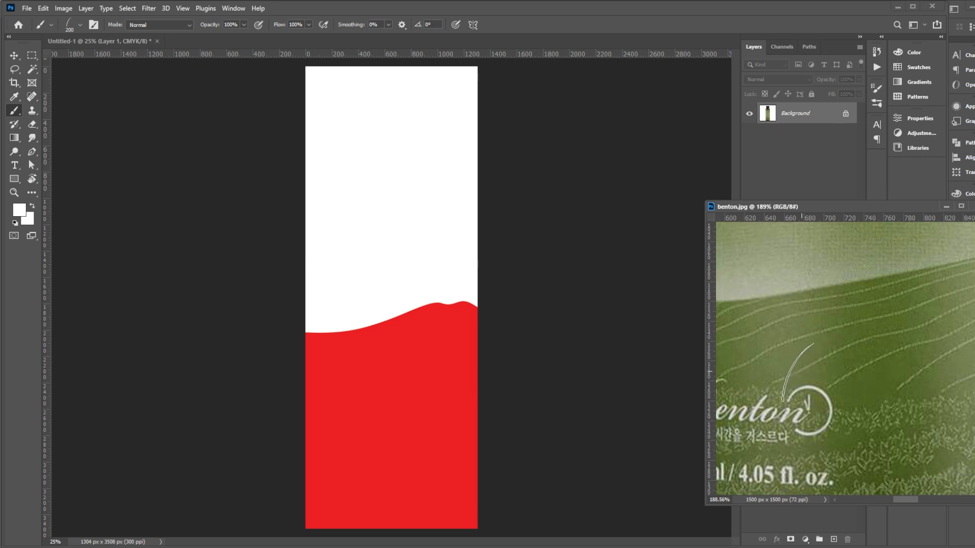
pyautogui.moveTo(842, 389); pyautogui.dragTo(830, 328)
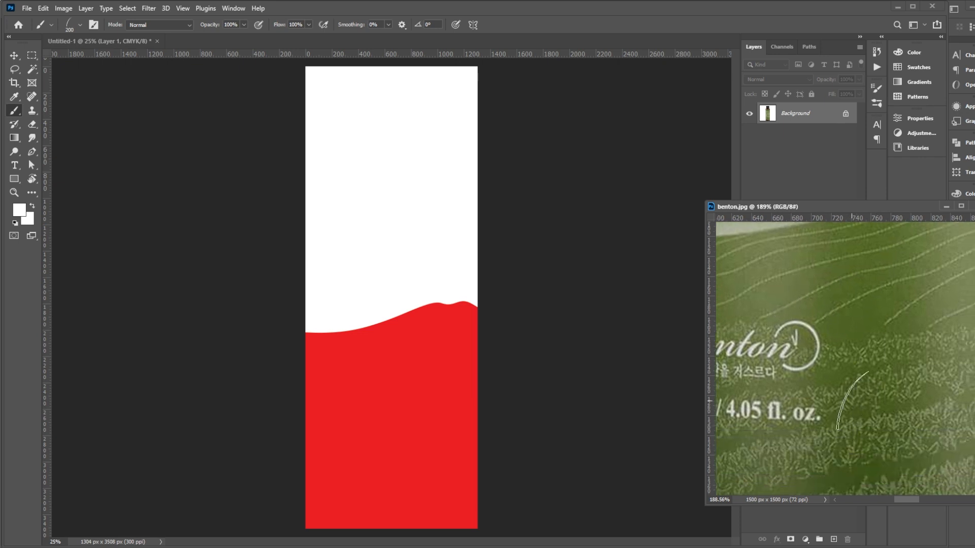
pyautogui.moveTo(840, 419); pyautogui.dragTo(855, 381)
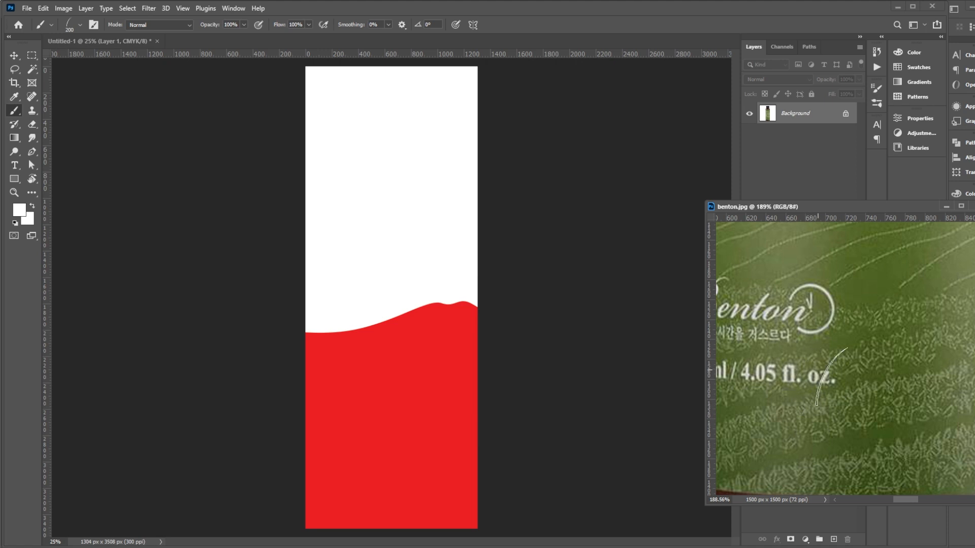
pyautogui.hotkey('ctrl', '-')
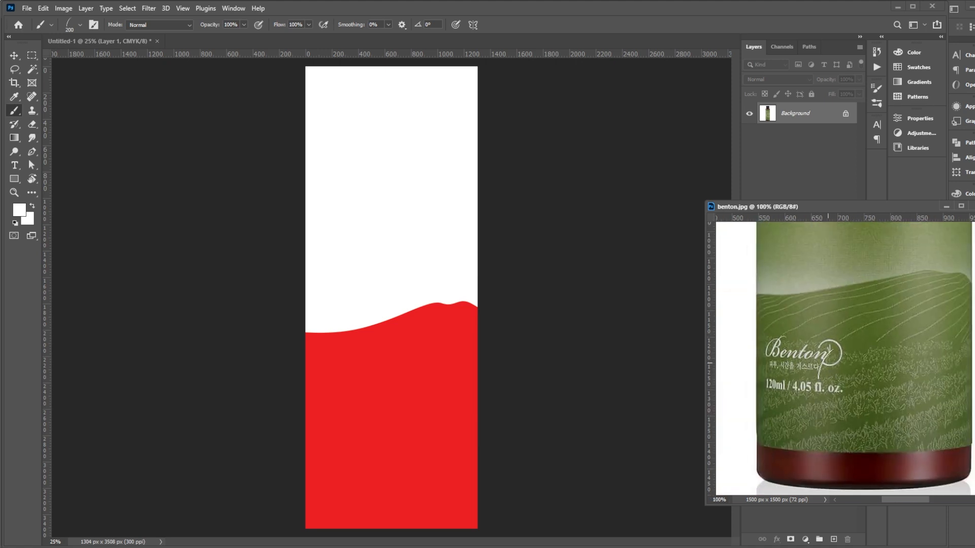
pyautogui.hotkey('ctrl', '-')
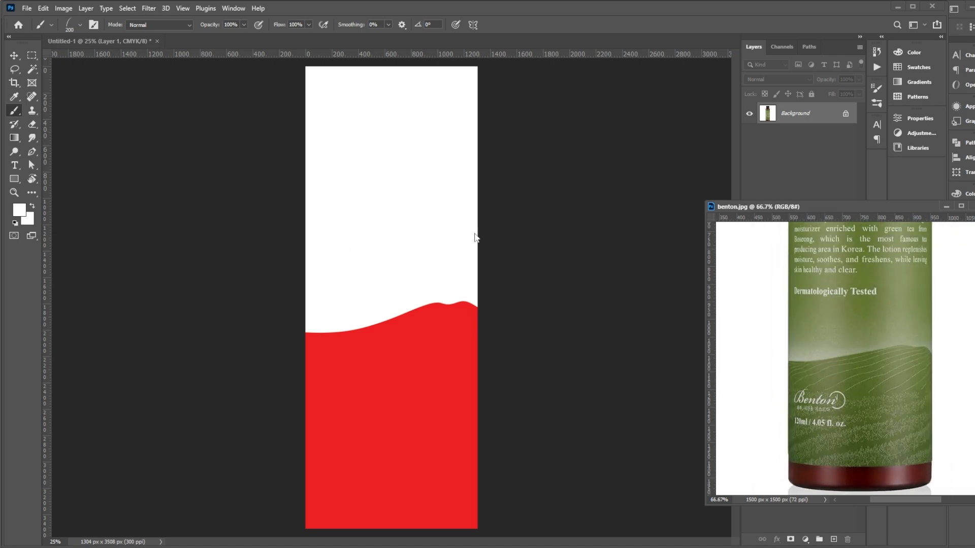
# - Make Untitled-1 active and reduce the Dune Grass brush to 30 px, trying and undoing diagonal strokes on the hill
pyautogui.click(386, 364)
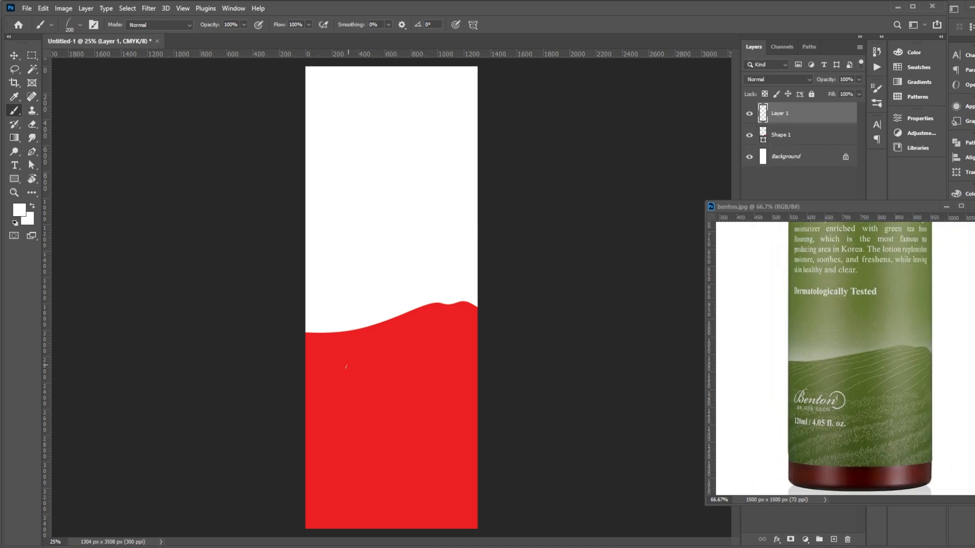
pyautogui.moveTo(366, 398); pyautogui.dragTo(396, 355)
pyautogui.hotkey('ctrl', 'z')
pyautogui.moveTo(373, 377); pyautogui.dragTo(418, 358)
pyautogui.hotkey('ctrl', 'z')
pyautogui.moveTo(355, 392); pyautogui.dragTo(397, 379)
pyautogui.hotkey('ctrl', 'z')
pyautogui.press('[')
pyautogui.hotkey('ctrl', 'z')
pyautogui.press('[')
pyautogui.press('[')
pyautogui.moveTo(324, 378); pyautogui.dragTo(420, 329)
pyautogui.hotkey('ctrl', 'z')
# - Paint roughly parallel, wavy diagonal grass lines on Layer 1, covering the whole red hill from its crest to the canvas's lower edge
pyautogui.moveTo(337, 335); pyautogui.dragTo(306, 375)
pyautogui.moveTo(384, 324); pyautogui.dragTo(307, 390)
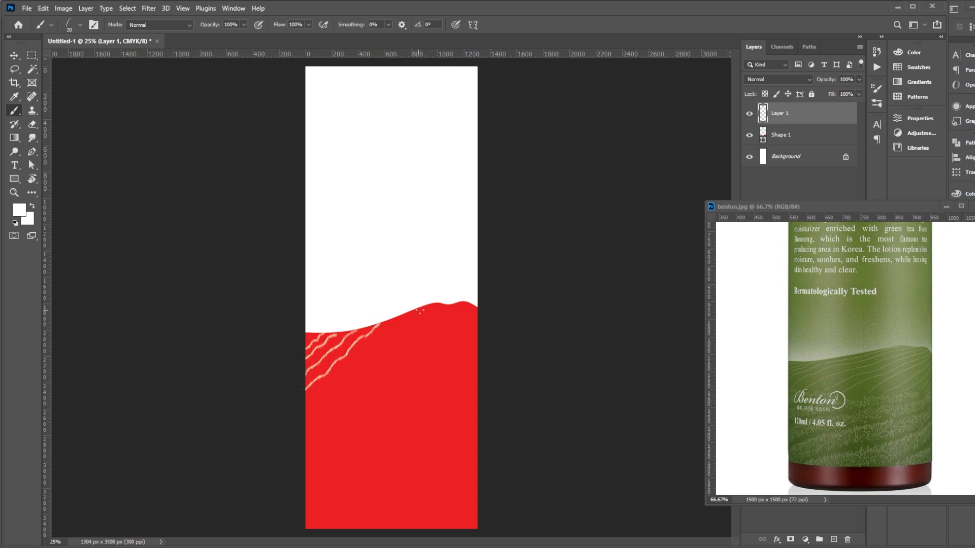
pyautogui.moveTo(426, 305); pyautogui.dragTo(300, 415)
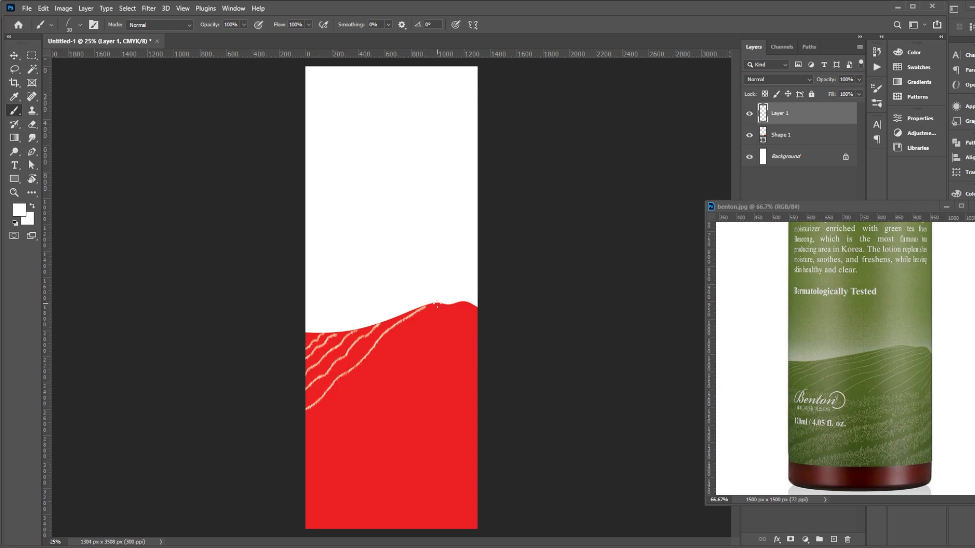
pyautogui.moveTo(435, 306)
pyautogui.mouseDown()
pyautogui.moveTo(305, 424)
pyautogui.moveTo(339, 425)
pyautogui.moveTo(305, 448)
pyautogui.mouseUp()
pyautogui.moveTo(470, 308)
pyautogui.mouseDown()
pyautogui.moveTo(341, 441)
pyautogui.moveTo(305, 469)
pyautogui.mouseUp()
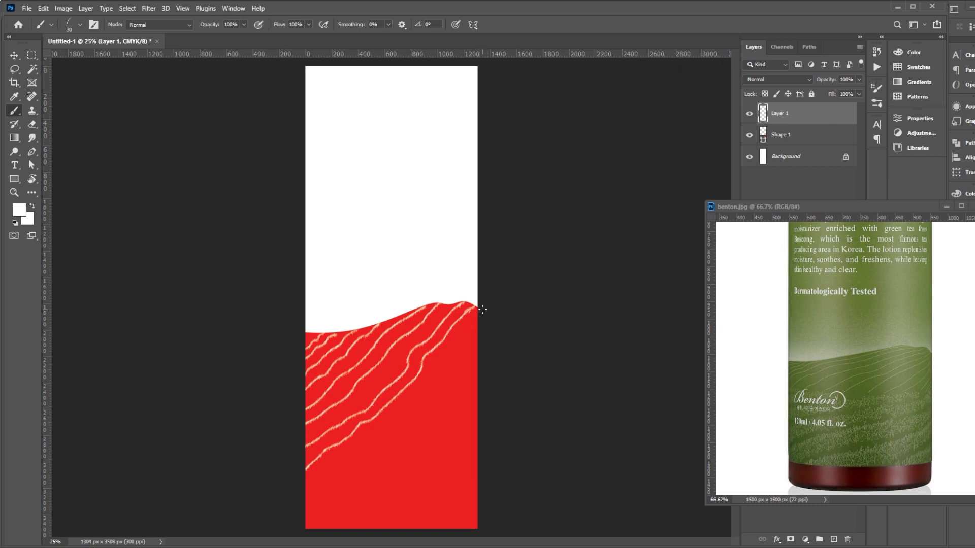
pyautogui.moveTo(482, 309); pyautogui.dragTo(305, 490)
pyautogui.moveTo(477, 333)
pyautogui.mouseDown()
pyautogui.moveTo(406, 430)
pyautogui.moveTo(305, 512)
pyautogui.mouseUp()
pyautogui.moveTo(487, 349)
pyautogui.mouseDown()
pyautogui.moveTo(428, 425)
pyautogui.moveTo(312, 532)
pyautogui.mouseUp()
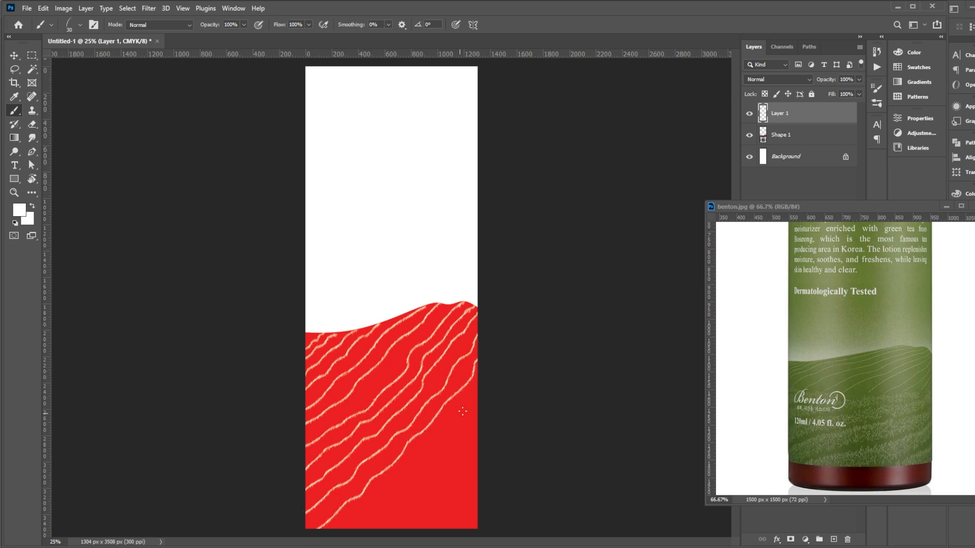
pyautogui.moveTo(481, 388); pyautogui.dragTo(350, 532)
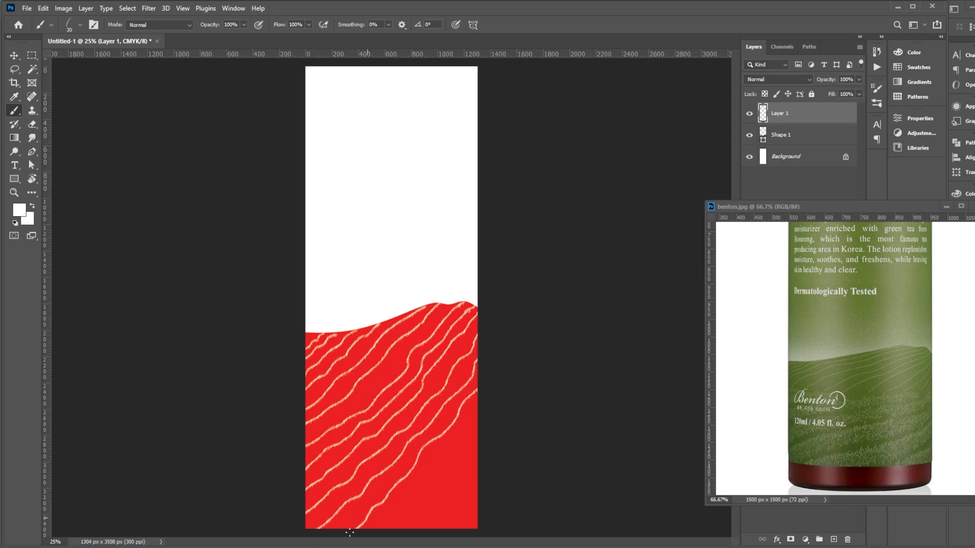
pyautogui.moveTo(476, 410); pyautogui.dragTo(384, 523)
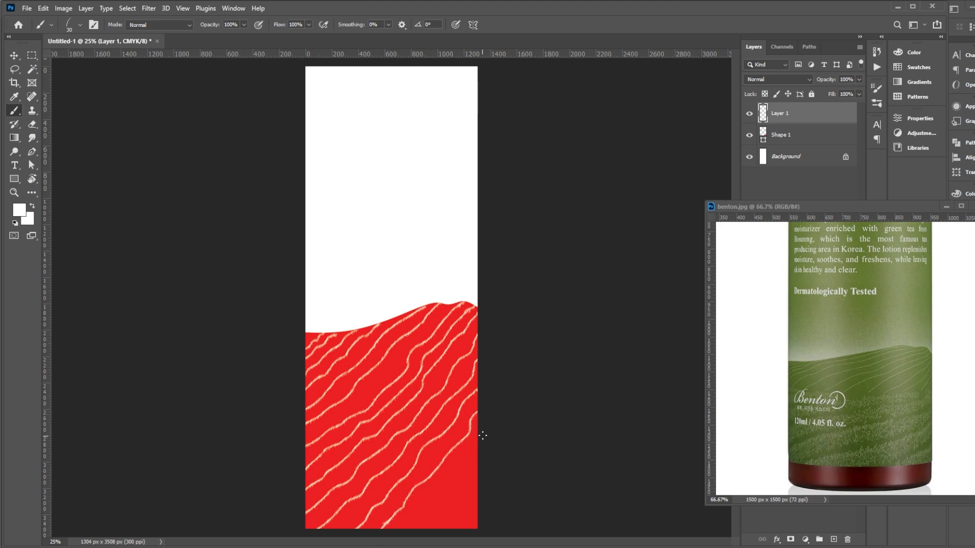
pyautogui.moveTo(482, 435)
pyautogui.mouseDown()
pyautogui.moveTo(466, 473)
pyautogui.moveTo(411, 531)
pyautogui.mouseUp()
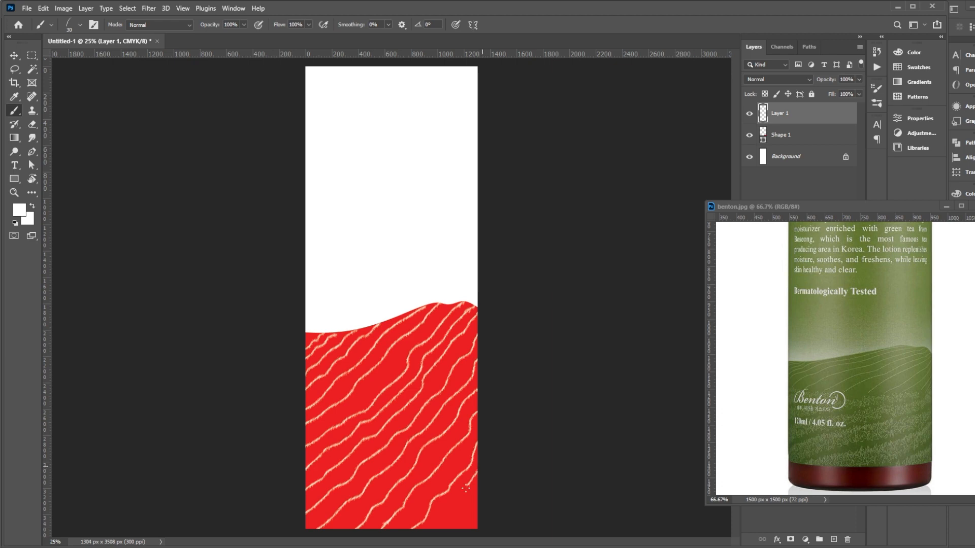
pyautogui.moveTo(466, 488); pyautogui.dragTo(437, 541)
# - Add a layer mask to Layer 1 and pick the soft round brush (부드러운 원) with 0% hardness
pyautogui.click(790, 540)
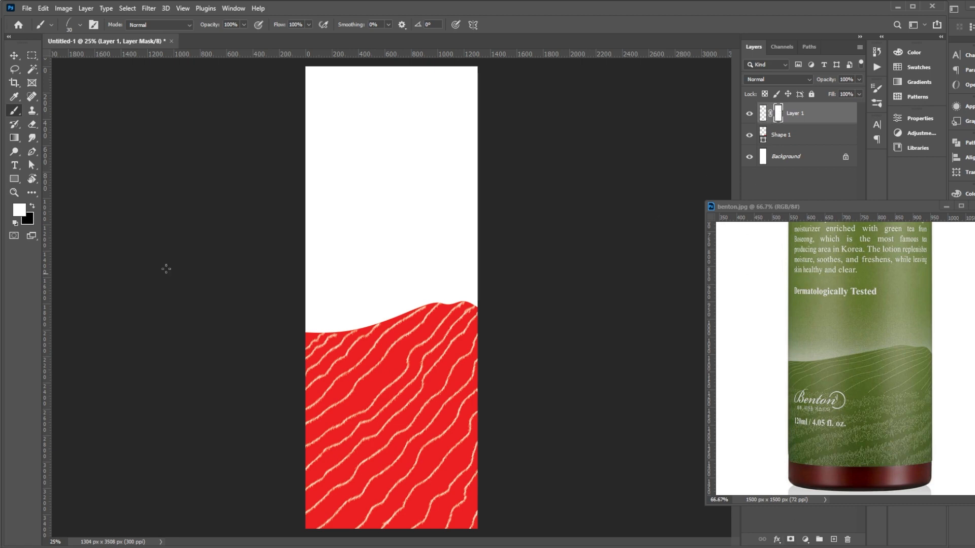
pyautogui.click(77, 25)
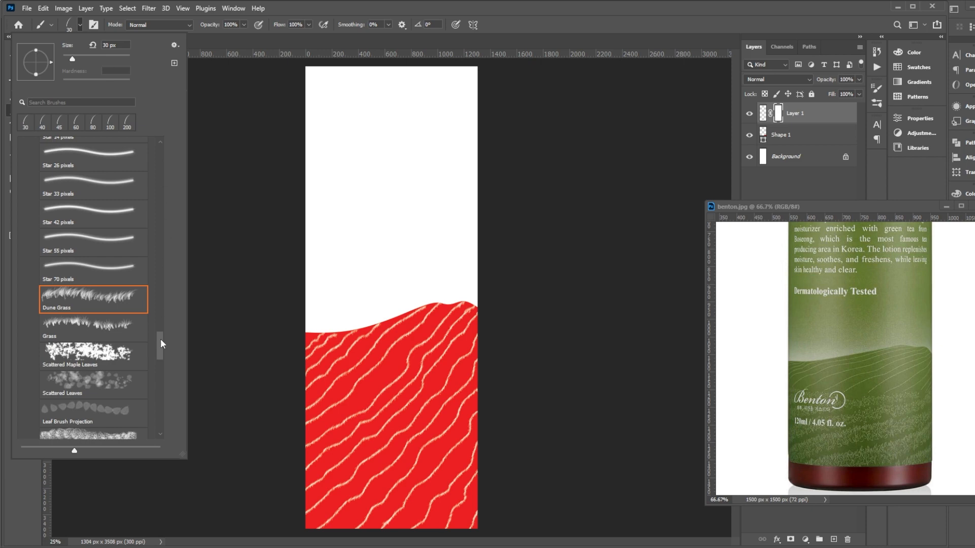
pyautogui.moveTo(161, 339); pyautogui.dragTo(155, 152)
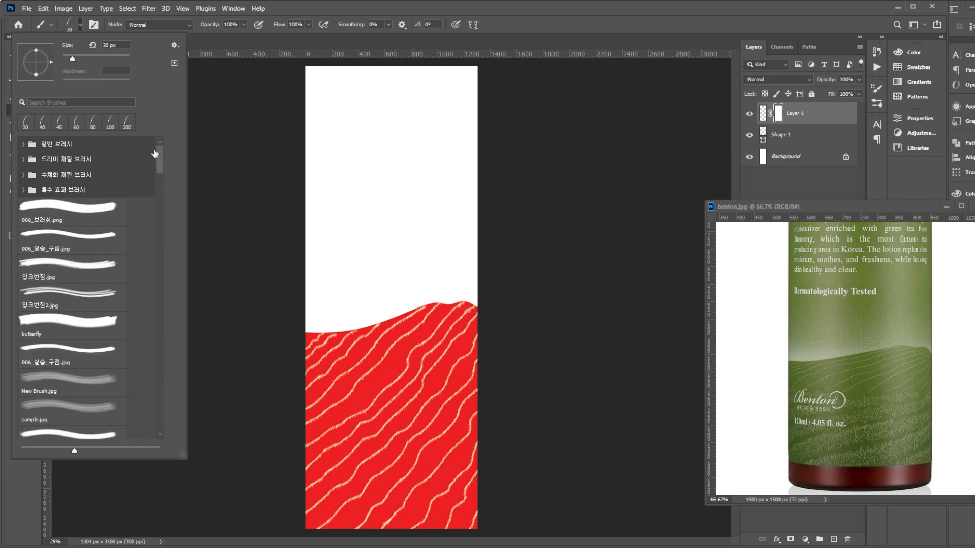
pyautogui.click(24, 144)
pyautogui.click(74, 165)
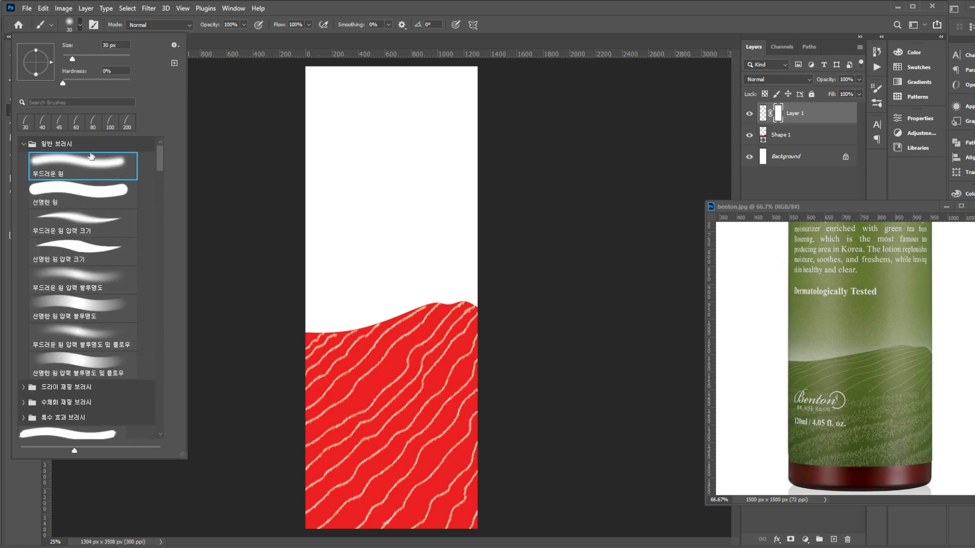
pyautogui.click(374, 12)
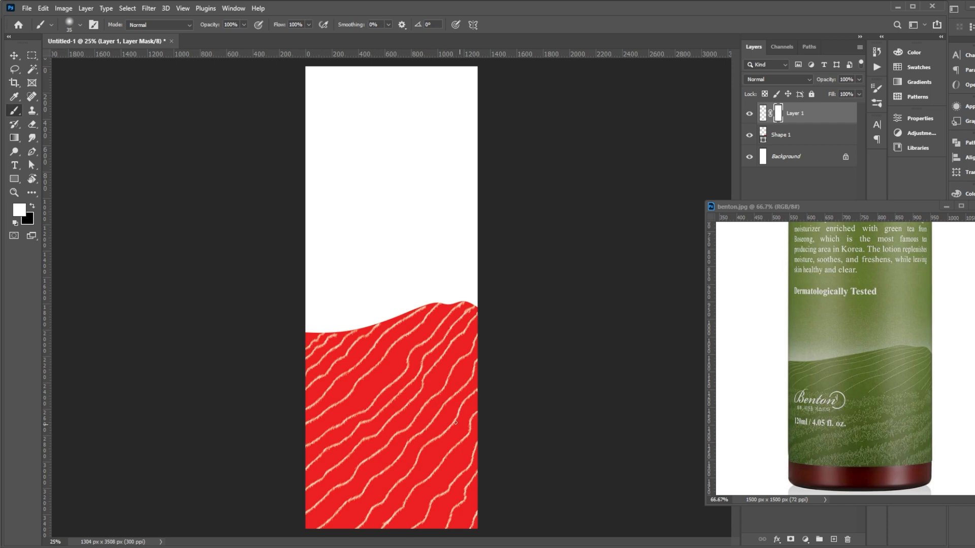
# - Enlarge the brush to 700 px and paint black on Layer 1's mask to hide the lower lines, reducing it to 250 px for refining
pyautogui.press(']')
pyautogui.press(']')
pyautogui.press(']')
pyautogui.press(']')
pyautogui.press(']')
pyautogui.press(']')
pyautogui.press(']')
pyautogui.press(']')
pyautogui.press(']')
pyautogui.press(']')
pyautogui.press(']')
pyautogui.press(']')
pyautogui.press(']')
pyautogui.press(']')
pyautogui.press(']')
pyautogui.press(']')
pyautogui.click(30, 207)
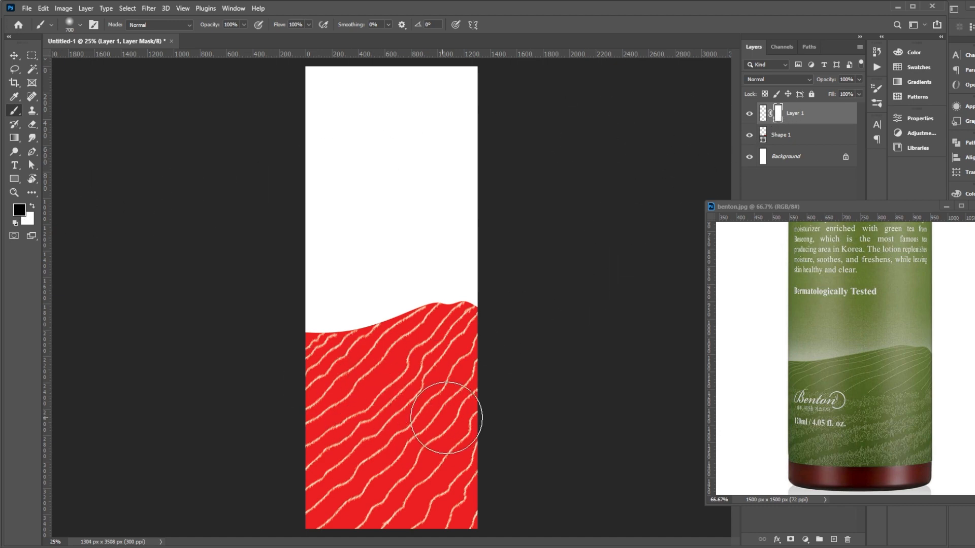
pyautogui.moveTo(534, 512)
pyautogui.mouseDown()
pyautogui.moveTo(279, 529)
pyautogui.moveTo(496, 497)
pyautogui.moveTo(259, 494)
pyautogui.moveTo(529, 469)
pyautogui.moveTo(286, 486)
pyautogui.moveTo(440, 468)
pyautogui.moveTo(494, 452)
pyautogui.moveTo(415, 446)
pyautogui.moveTo(500, 441)
pyautogui.moveTo(288, 452)
pyautogui.moveTo(485, 441)
pyautogui.moveTo(329, 453)
pyautogui.moveTo(302, 451)
pyautogui.moveTo(484, 439)
pyautogui.moveTo(293, 444)
pyautogui.moveTo(493, 428)
pyautogui.moveTo(268, 441)
pyautogui.moveTo(422, 431)
pyautogui.moveTo(491, 432)
pyautogui.moveTo(354, 436)
pyautogui.moveTo(489, 442)
pyautogui.mouseUp()
pyautogui.press('[')
pyautogui.press('[')
pyautogui.press('[')
pyautogui.press('[')
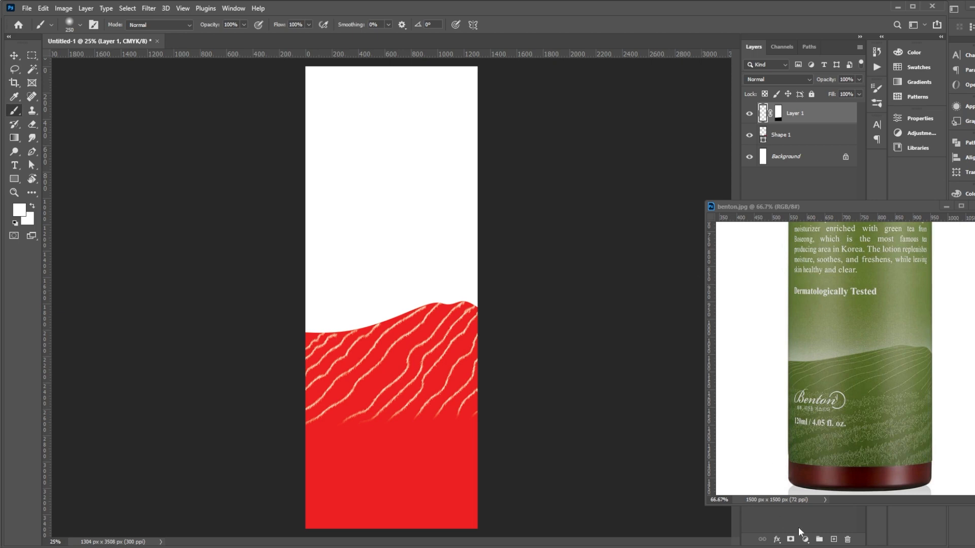
# - Add a new layer above Layer 1 and set the Dune Grass brush to 90 px, trying and undoing strokes on the lower hill
pyautogui.click(834, 540)
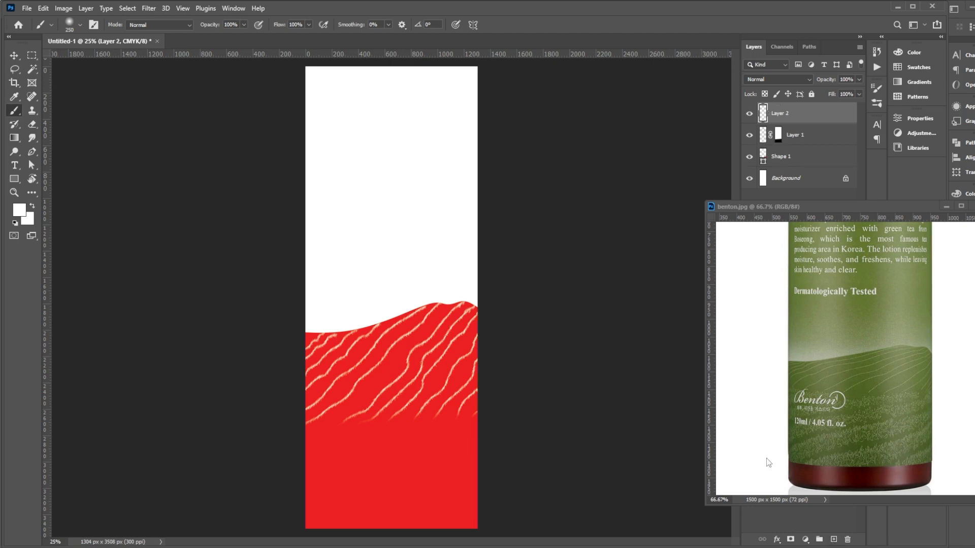
pyautogui.click(74, 22)
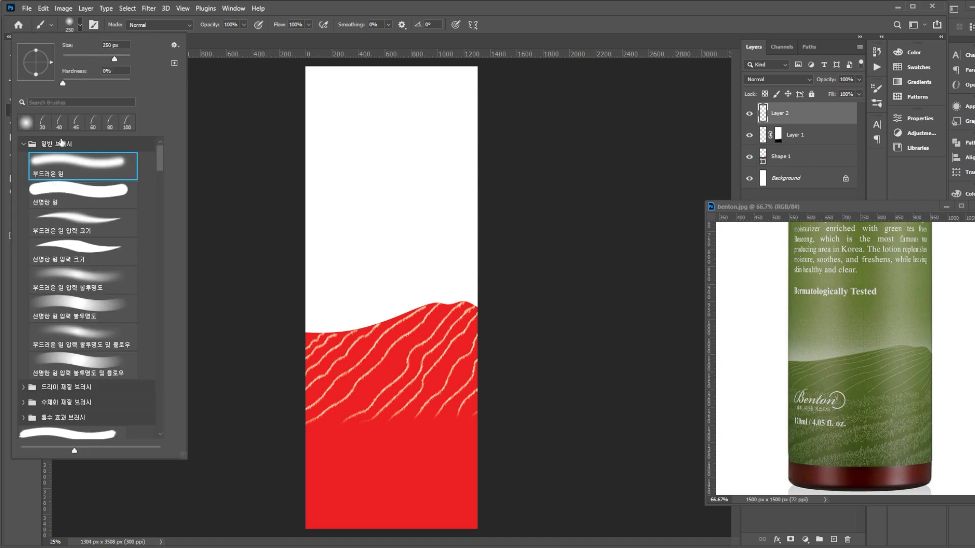
pyautogui.moveTo(161, 164); pyautogui.dragTo(169, 309)
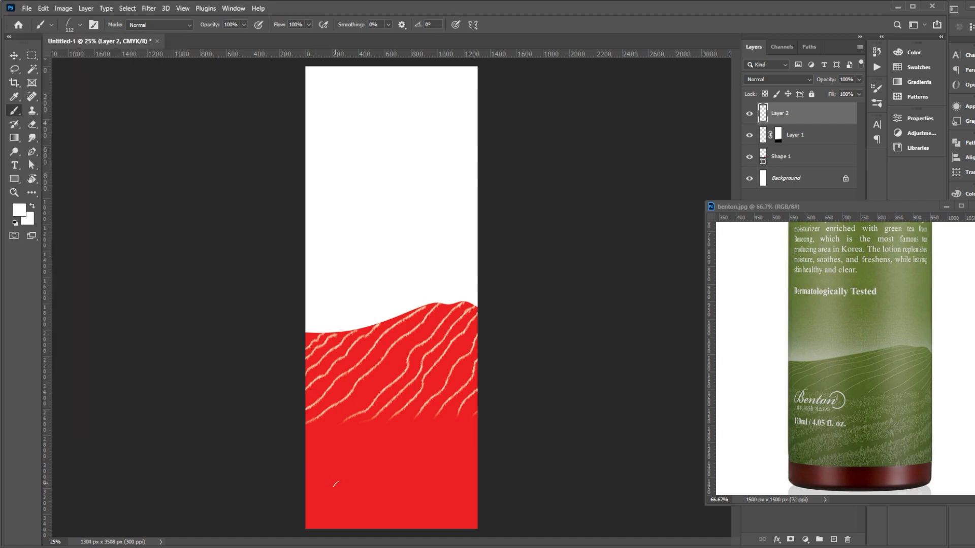
pyautogui.moveTo(341, 478)
pyautogui.mouseDown()
pyautogui.moveTo(413, 465)
pyautogui.moveTo(401, 451)
pyautogui.mouseUp()
pyautogui.hotkey('ctrl', 'z')
pyautogui.press('[')
pyautogui.press('[')
pyautogui.hotkey('ctrl', 'z')
# - Paint thick, slightly rising bands of white grass on Layer 2 across the lower hill, leaving narrow red gaps between them
pyautogui.moveTo(305, 425)
pyautogui.mouseDown()
pyautogui.moveTo(378, 432)
pyautogui.moveTo(320, 452)
pyautogui.moveTo(422, 422)
pyautogui.moveTo(299, 463)
pyautogui.mouseUp()
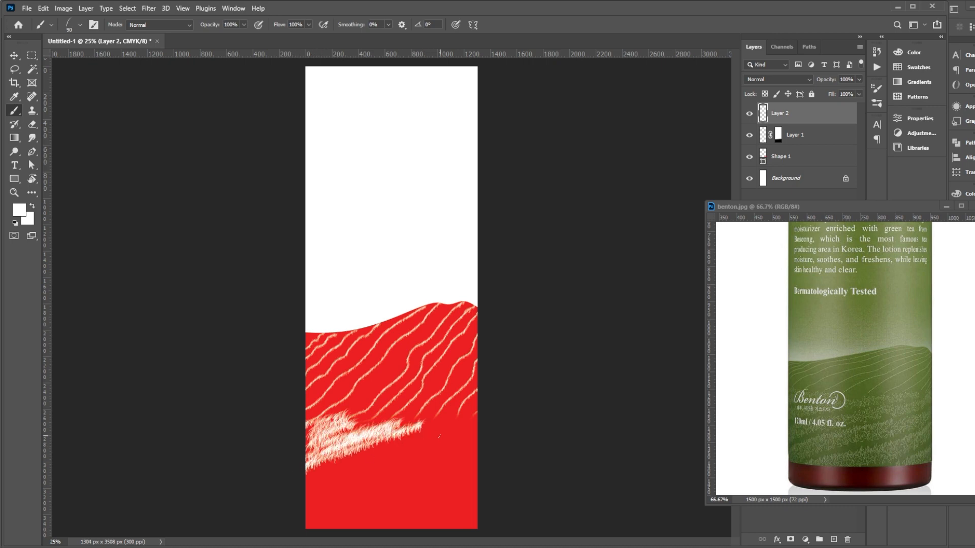
pyautogui.moveTo(439, 436)
pyautogui.mouseDown()
pyautogui.moveTo(393, 438)
pyautogui.moveTo(480, 424)
pyautogui.moveTo(307, 488)
pyautogui.moveTo(445, 439)
pyautogui.moveTo(309, 500)
pyautogui.moveTo(320, 523)
pyautogui.moveTo(344, 467)
pyautogui.moveTo(335, 429)
pyautogui.moveTo(304, 518)
pyautogui.moveTo(378, 497)
pyautogui.mouseUp()
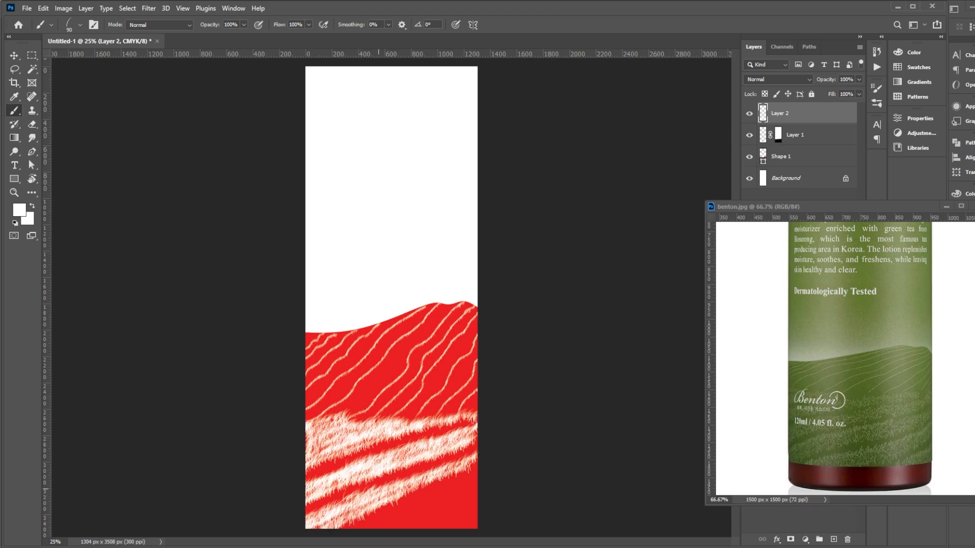
pyautogui.moveTo(343, 465); pyautogui.dragTo(327, 477)
pyautogui.moveTo(334, 472); pyautogui.dragTo(317, 481)
pyautogui.moveTo(433, 435)
pyautogui.mouseDown()
pyautogui.moveTo(474, 439)
pyautogui.moveTo(437, 415)
pyautogui.moveTo(406, 413)
pyautogui.moveTo(461, 413)
pyautogui.mouseUp()
pyautogui.hotkey('ctrl', '0')
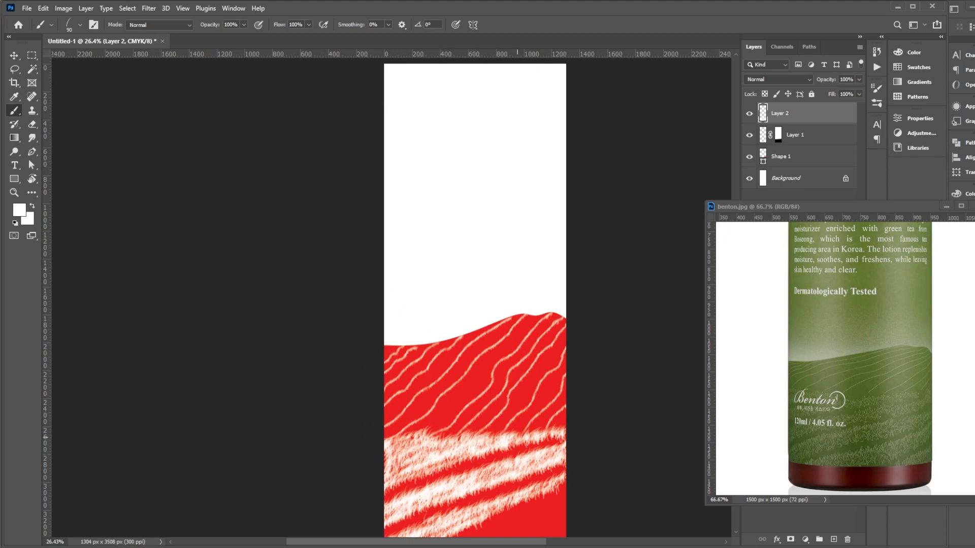
pyautogui.moveTo(503, 463); pyautogui.dragTo(459, 394)
pyautogui.moveTo(433, 448); pyautogui.dragTo(385, 479)
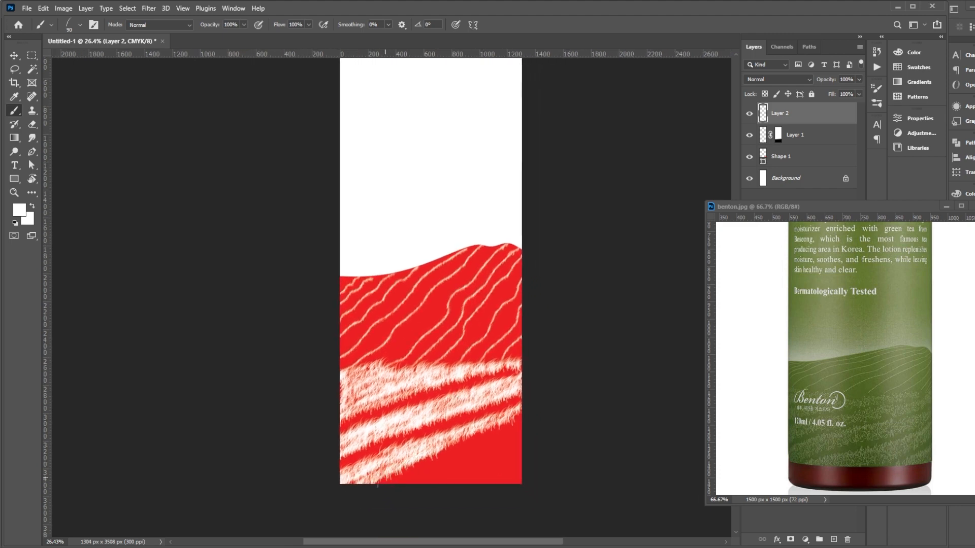
# - Turn on Flip X Jitter in the grass brush's Shape Dynamics
pyautogui.click(876, 89)
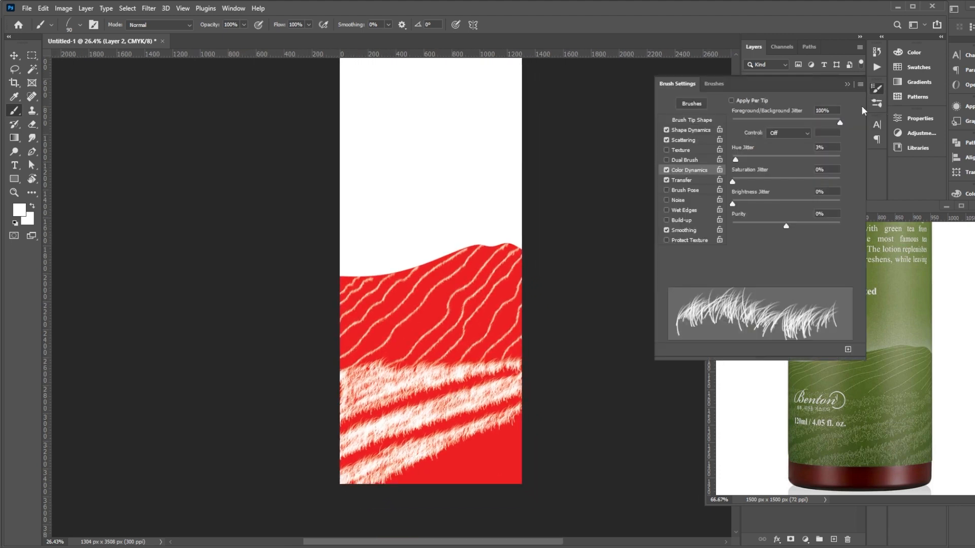
pyautogui.click(695, 131)
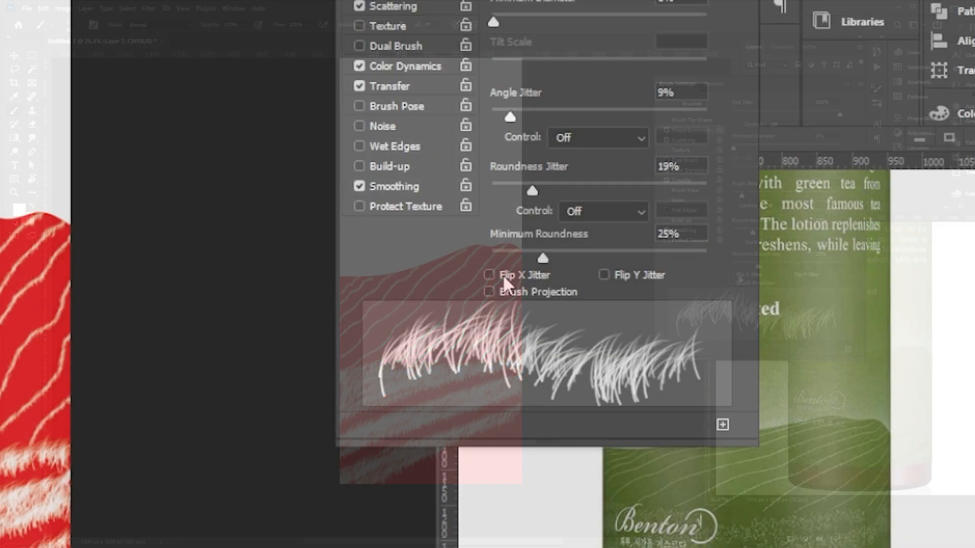
pyautogui.click(515, 276)
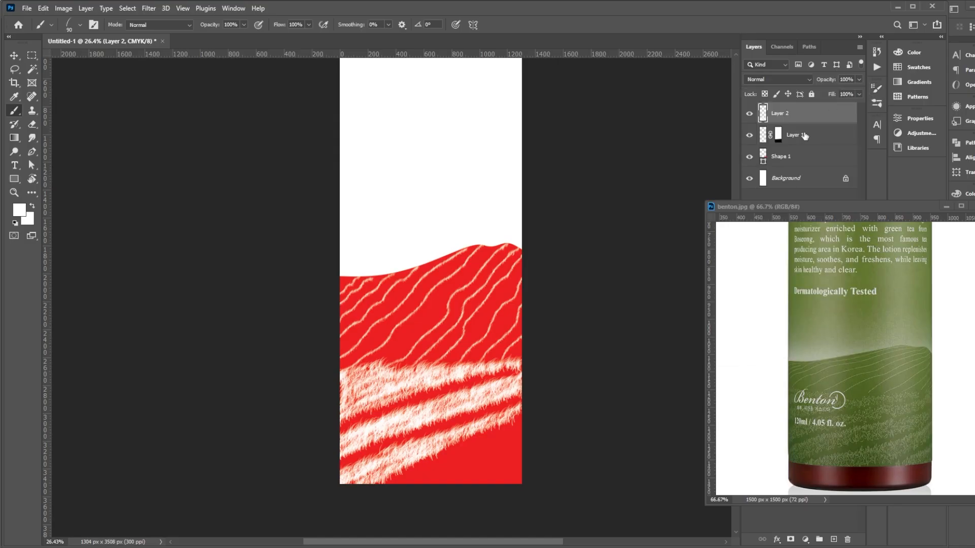
# - Paint more grass bands over the hill's lower-right corner and fill out the grass area's upper edge on Layer 2
pyautogui.moveTo(513, 433)
pyautogui.mouseDown()
pyautogui.moveTo(426, 488)
pyautogui.moveTo(449, 479)
pyautogui.mouseUp()
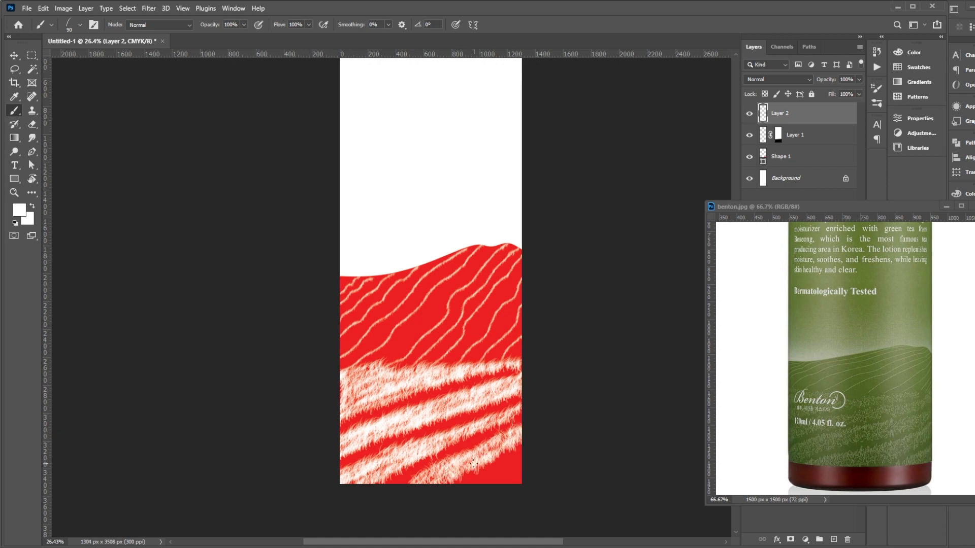
pyautogui.moveTo(517, 465)
pyautogui.mouseDown()
pyautogui.moveTo(481, 488)
pyautogui.moveTo(518, 462)
pyautogui.mouseUp()
pyautogui.moveTo(407, 482); pyautogui.dragTo(499, 437)
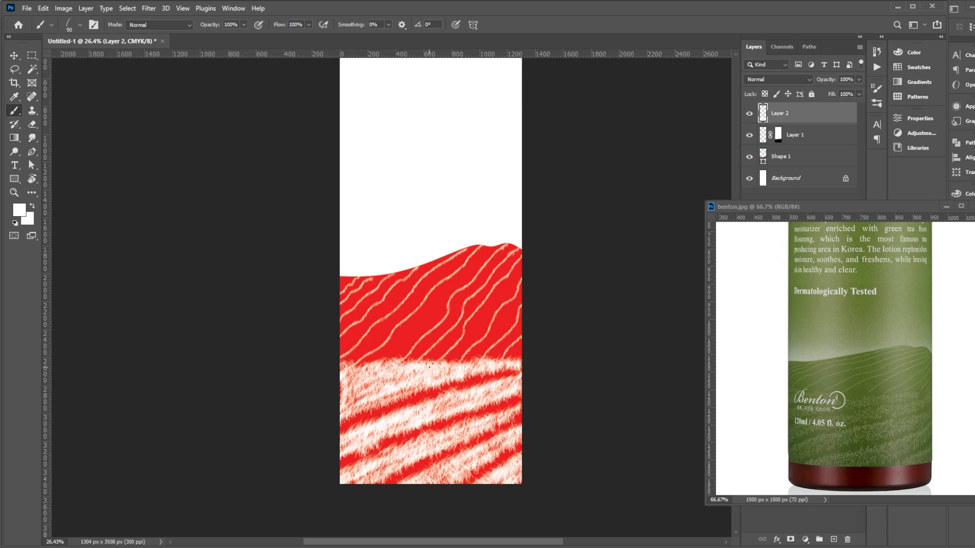
# - Add a layer mask to Layer 2, then set the grass brush's scatter to 5% and its spacing to 44%
pyautogui.moveTo(819, 209); pyautogui.dragTo(826, 212)
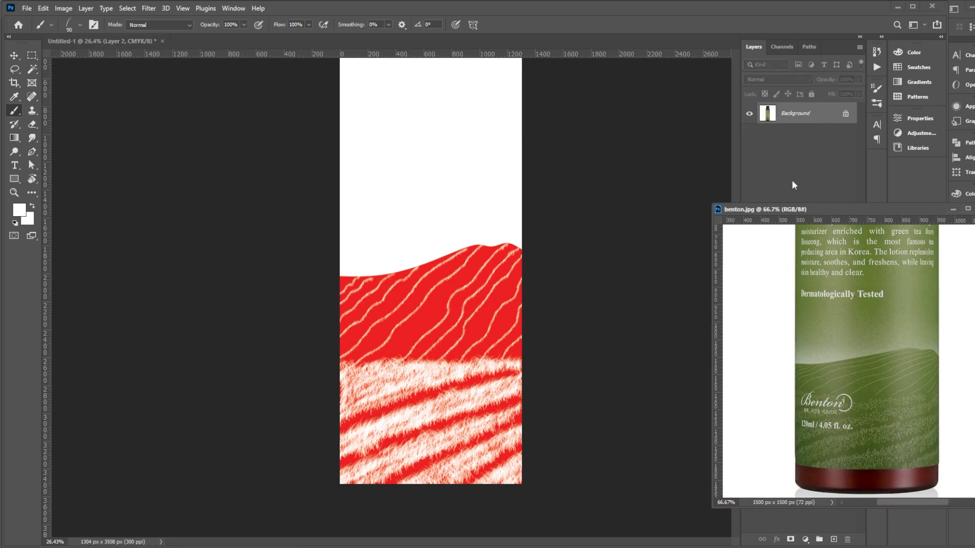
pyautogui.click(518, 285)
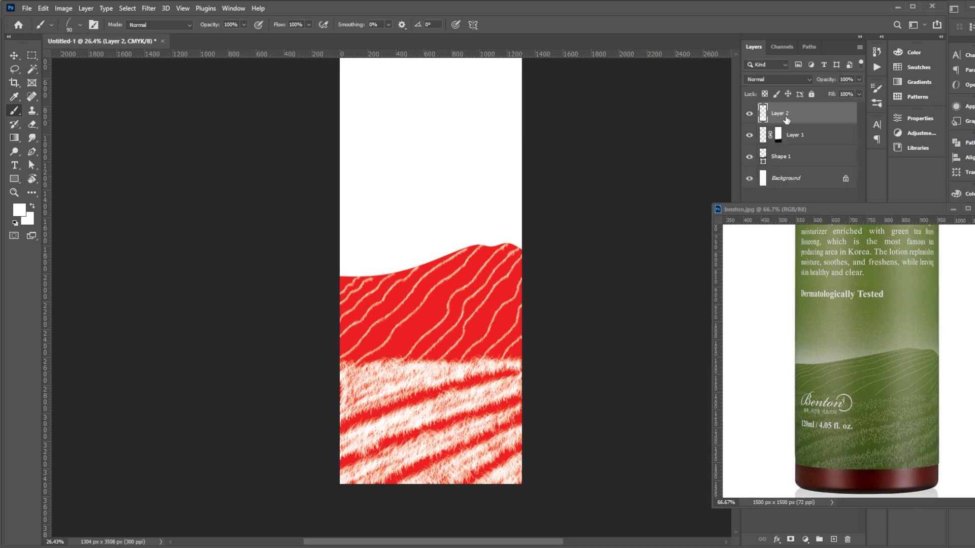
pyautogui.click(791, 539)
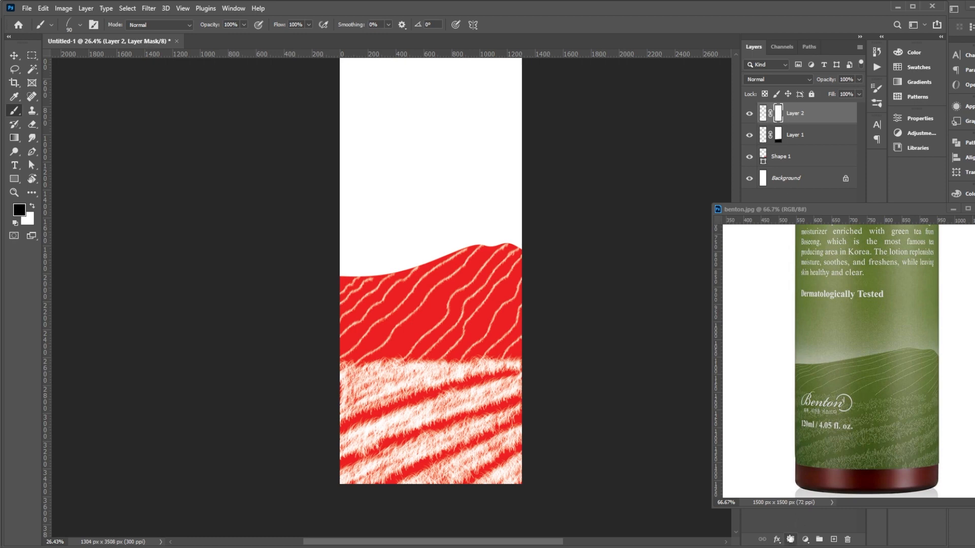
pyautogui.click(876, 90)
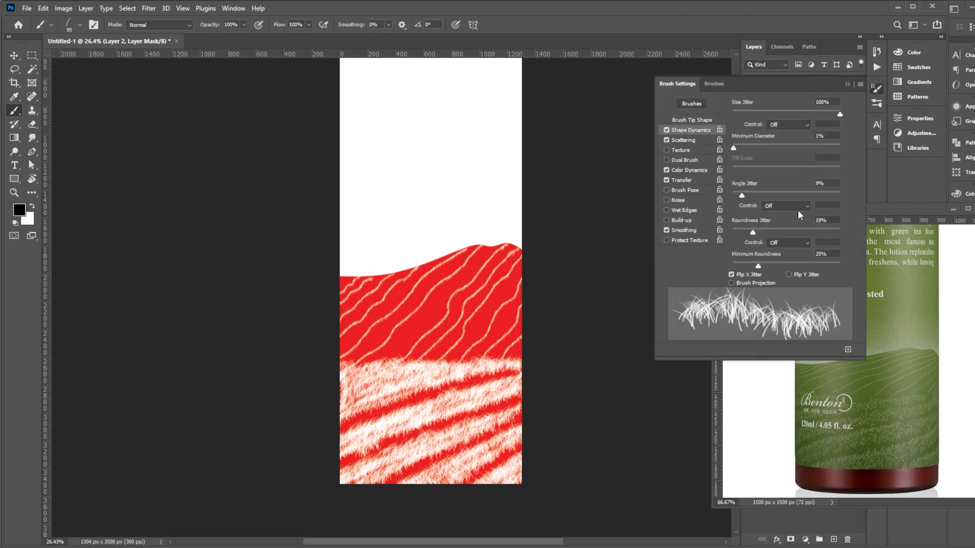
pyautogui.click(688, 139)
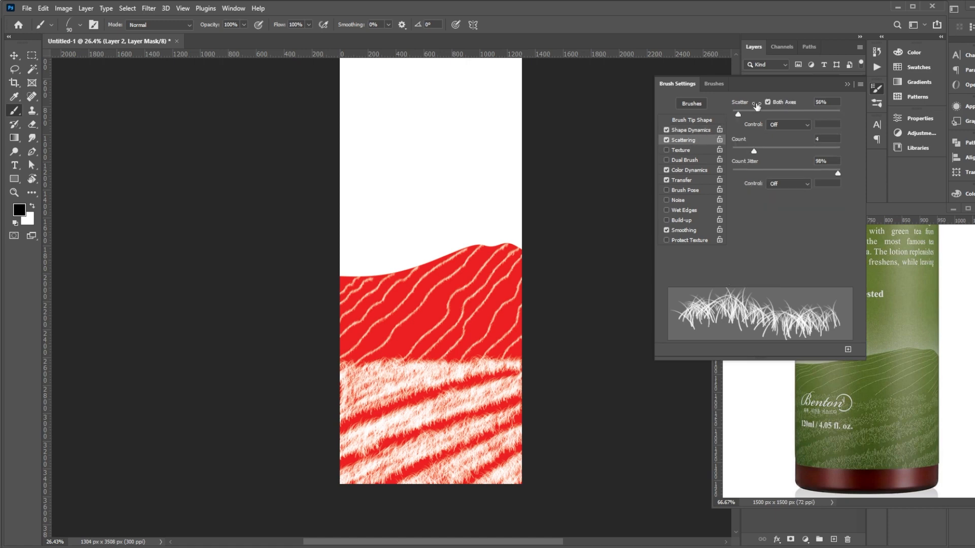
pyautogui.moveTo(738, 114); pyautogui.dragTo(732, 115)
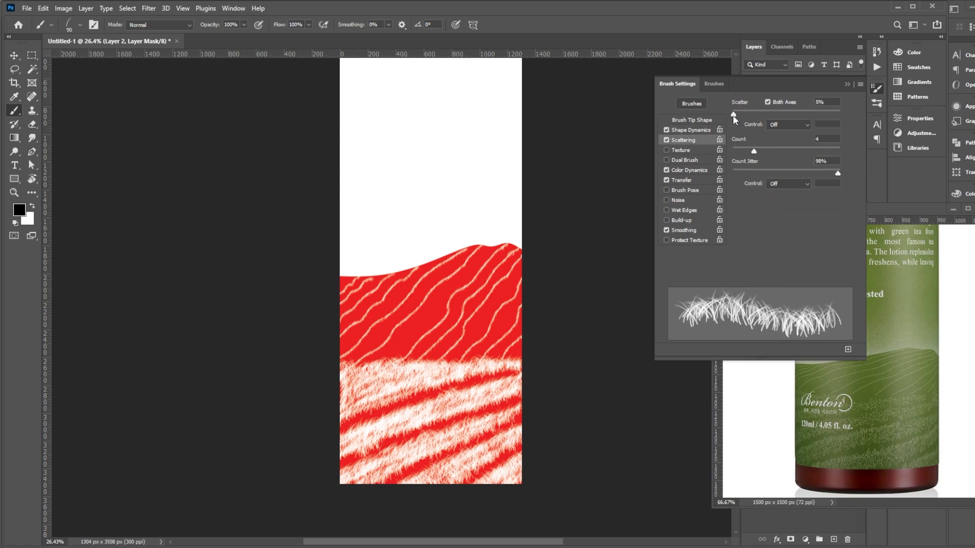
pyautogui.click(691, 121)
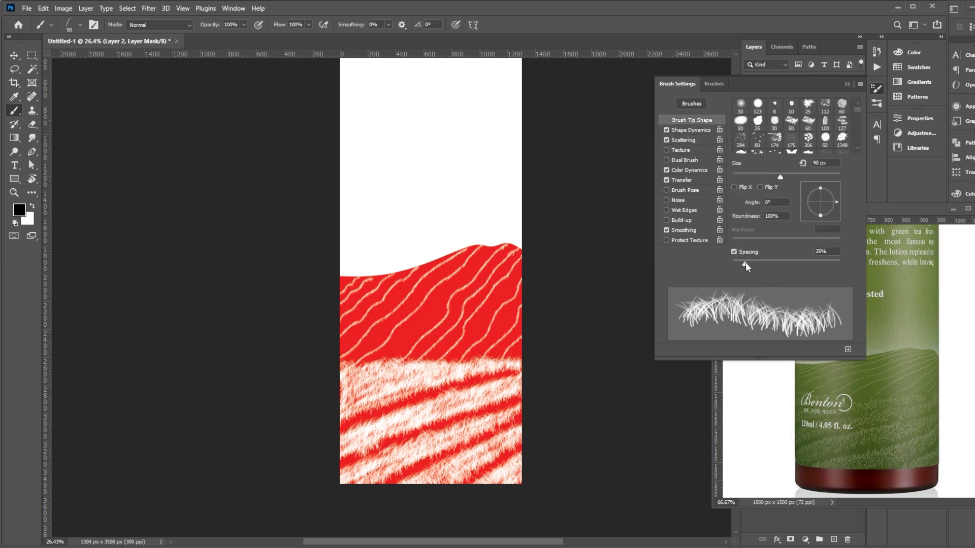
pyautogui.moveTo(746, 262); pyautogui.dragTo(756, 264)
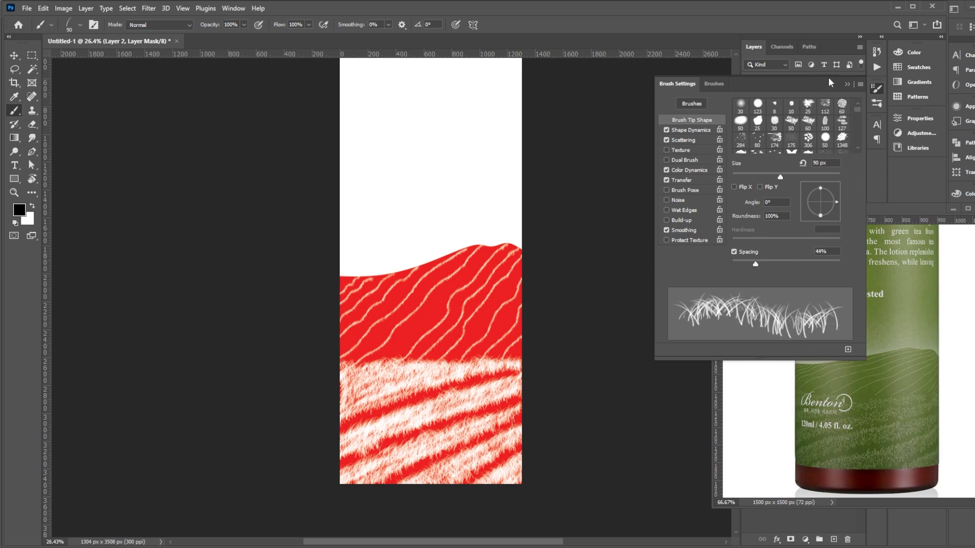
pyautogui.click(847, 84)
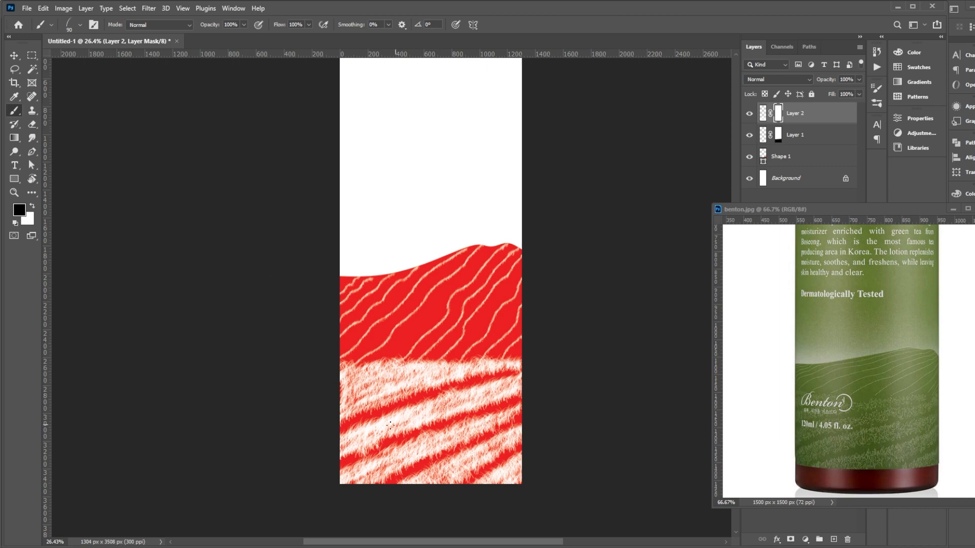
# - Thin out the white grass bands with black strokes on Layer 2's mask and lower the layer's opacity to 70%
pyautogui.moveTo(368, 435)
pyautogui.mouseDown()
pyautogui.moveTo(460, 412)
pyautogui.moveTo(416, 375)
pyautogui.moveTo(372, 434)
pyautogui.moveTo(413, 457)
pyautogui.moveTo(485, 446)
pyautogui.moveTo(499, 477)
pyautogui.moveTo(478, 404)
pyautogui.moveTo(450, 439)
pyautogui.moveTo(458, 372)
pyautogui.moveTo(385, 394)
pyautogui.moveTo(376, 374)
pyautogui.mouseUp()
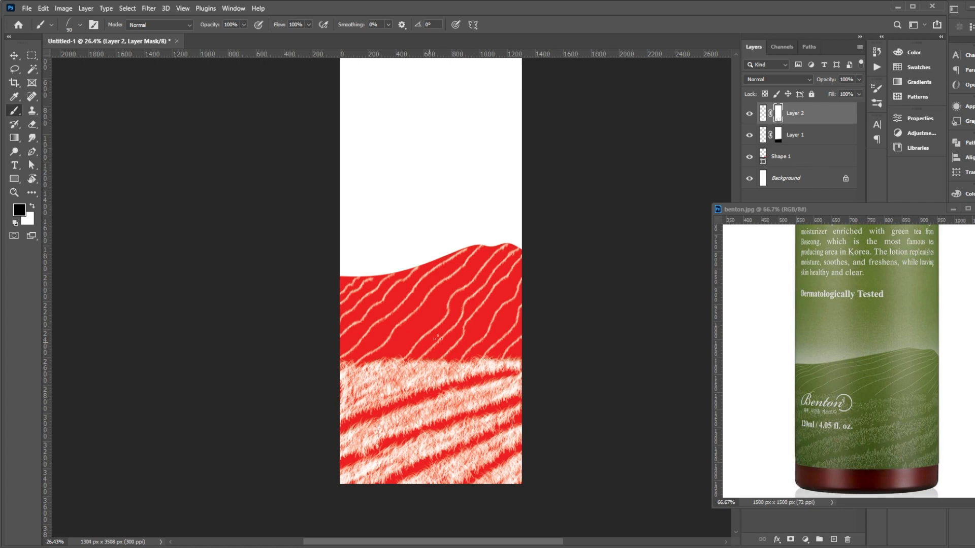
pyautogui.click(859, 79)
pyautogui.moveTo(849, 93); pyautogui.dragTo(845, 93)
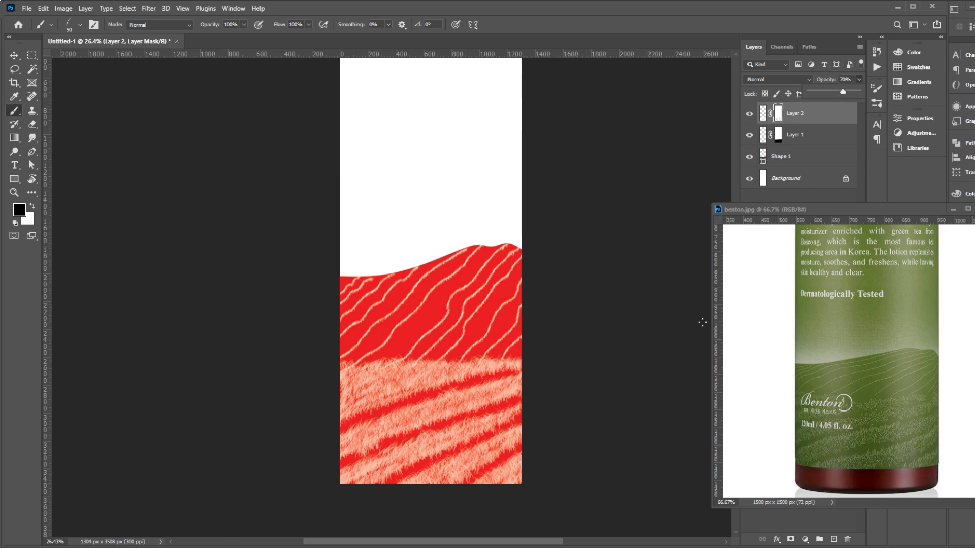
# - Draw a black rectangle shape about 1444 x 2856 px from above the canvas down over the upper part of the grass bands
pyautogui.moveTo(837, 212); pyautogui.dragTo(828, 210)
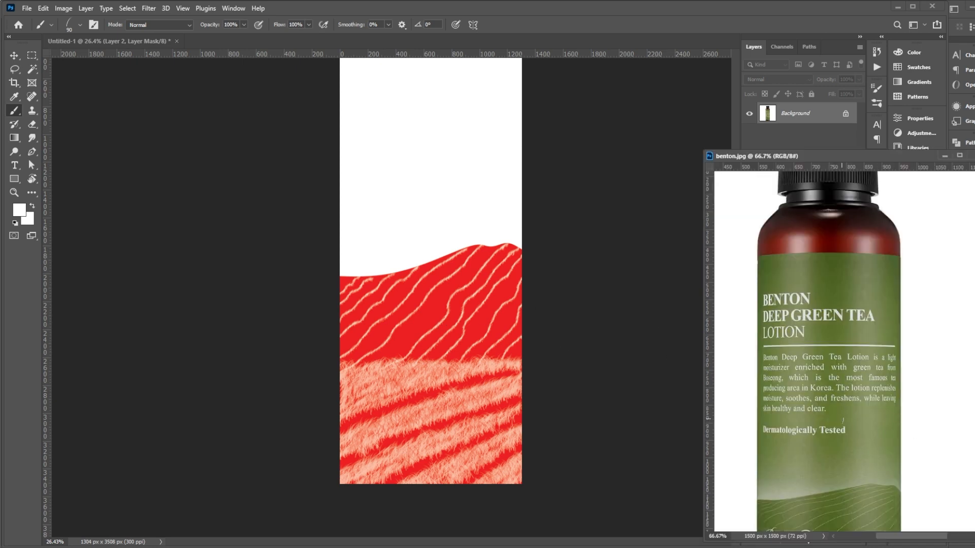
pyautogui.hotkey('ctrl', '-')
pyautogui.click(392, 292)
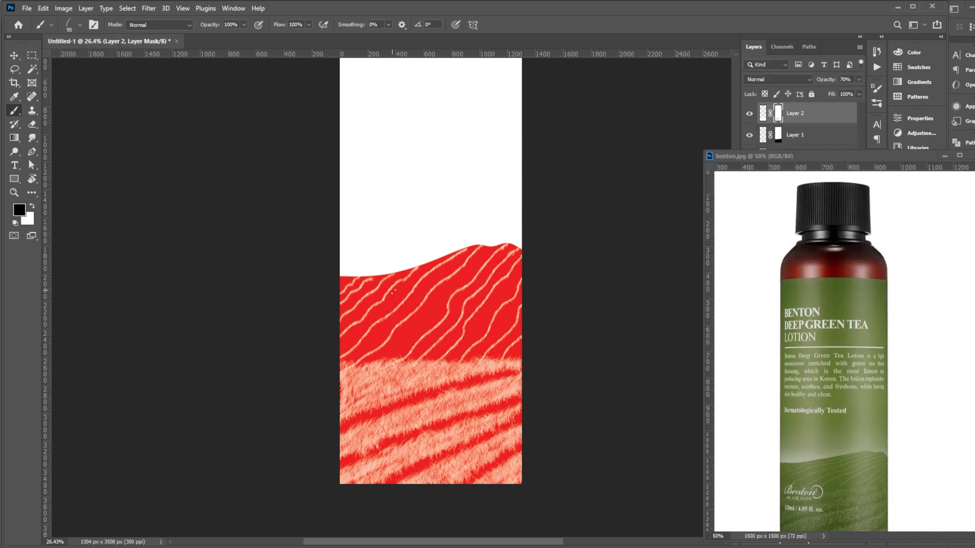
pyautogui.hotkey('ctrl', '-')
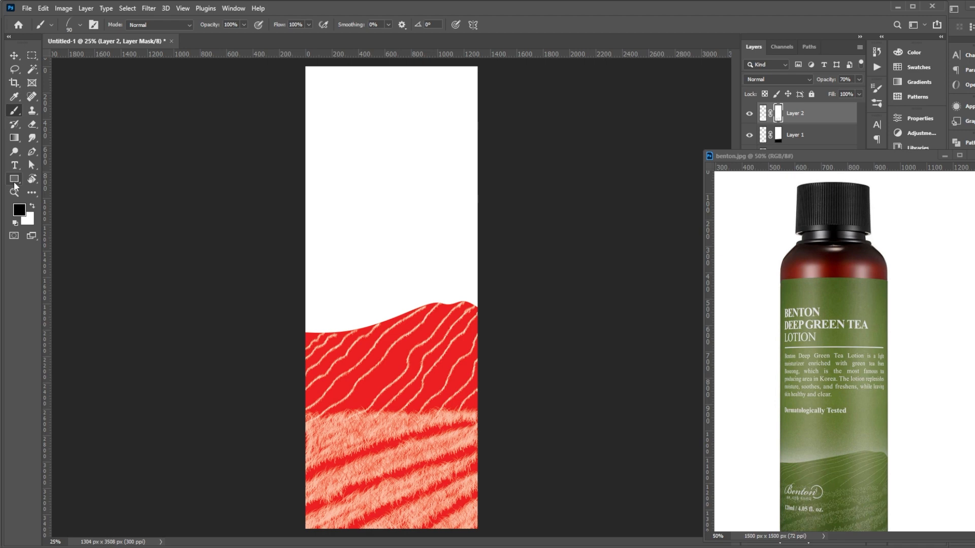
pyautogui.click(14, 180)
pyautogui.click(45, 178)
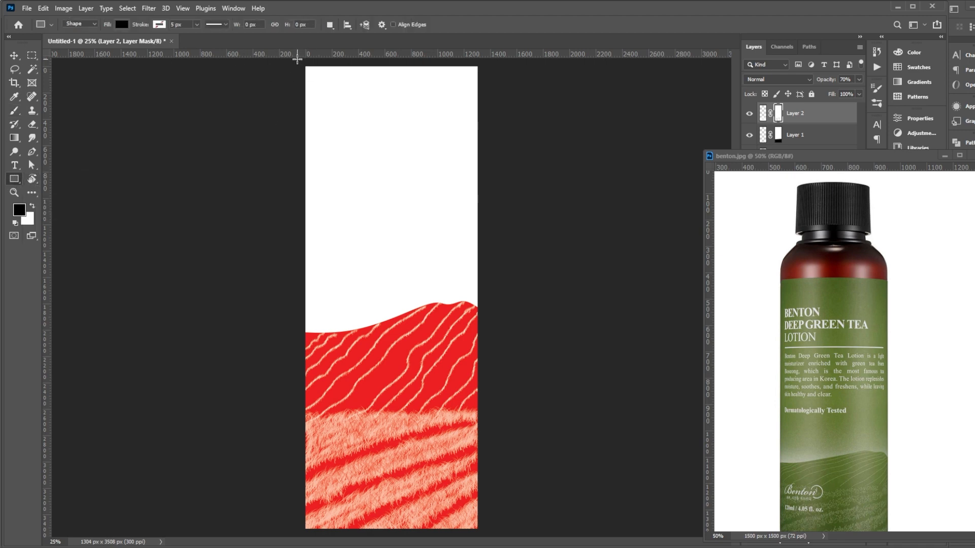
pyautogui.moveTo(297, 59); pyautogui.dragTo(486, 435)
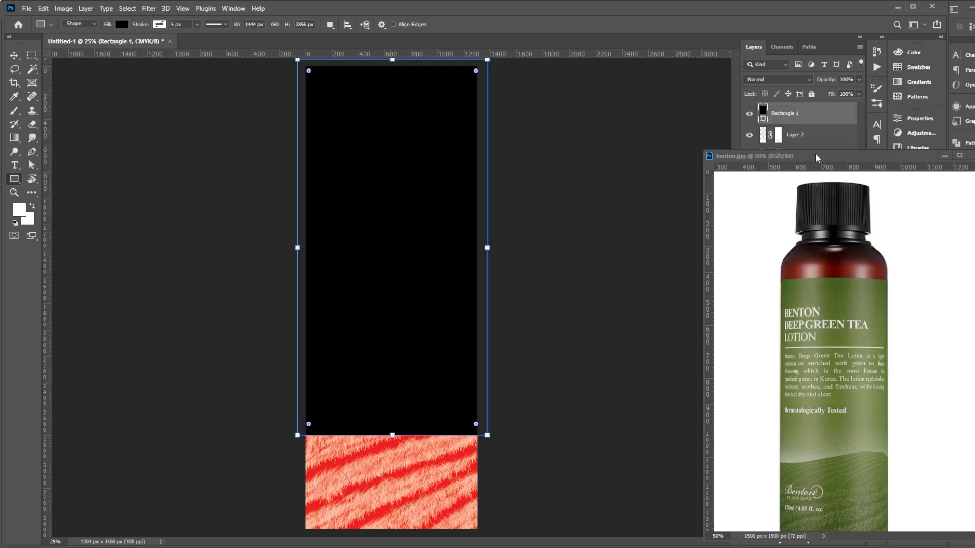
# - Move the bottle photo clear of the layer list and place Rectangle 1 between Shape 1 and the Background layer
pyautogui.moveTo(817, 158); pyautogui.dragTo(911, 211)
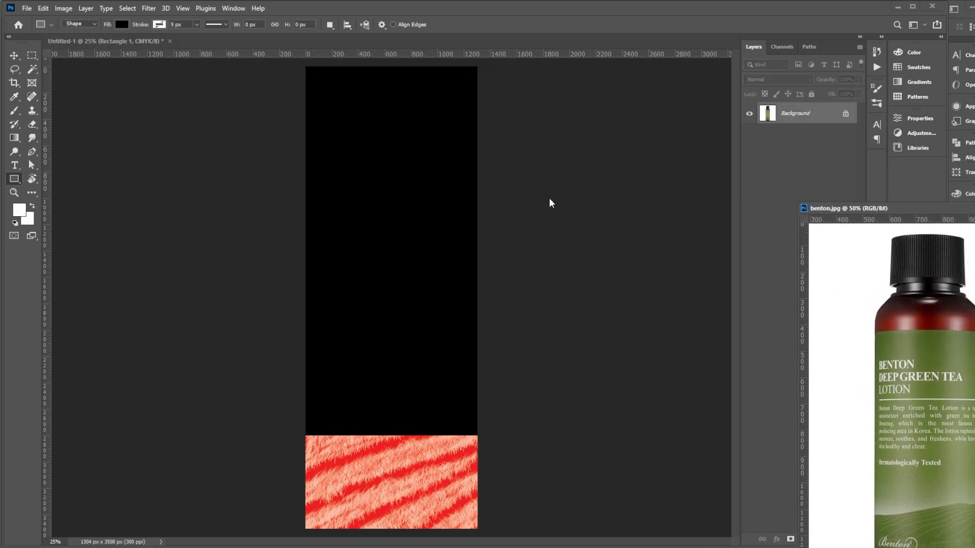
pyautogui.click(409, 212)
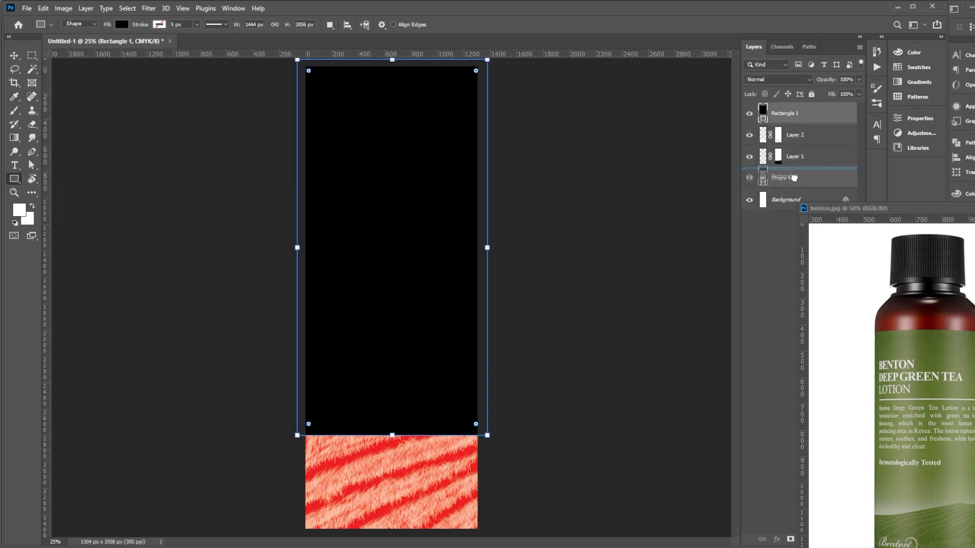
pyautogui.moveTo(775, 198); pyautogui.dragTo(776, 196)
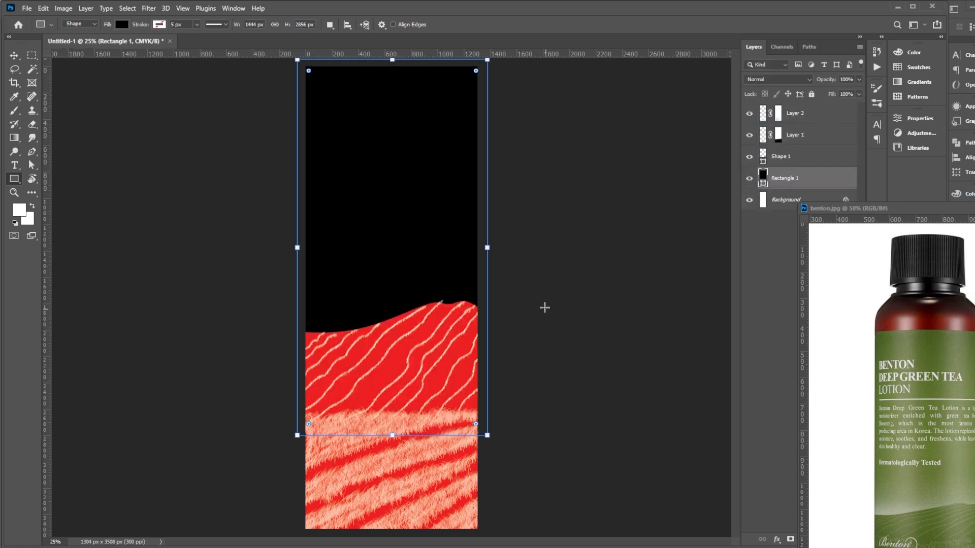
pyautogui.press('Escape')
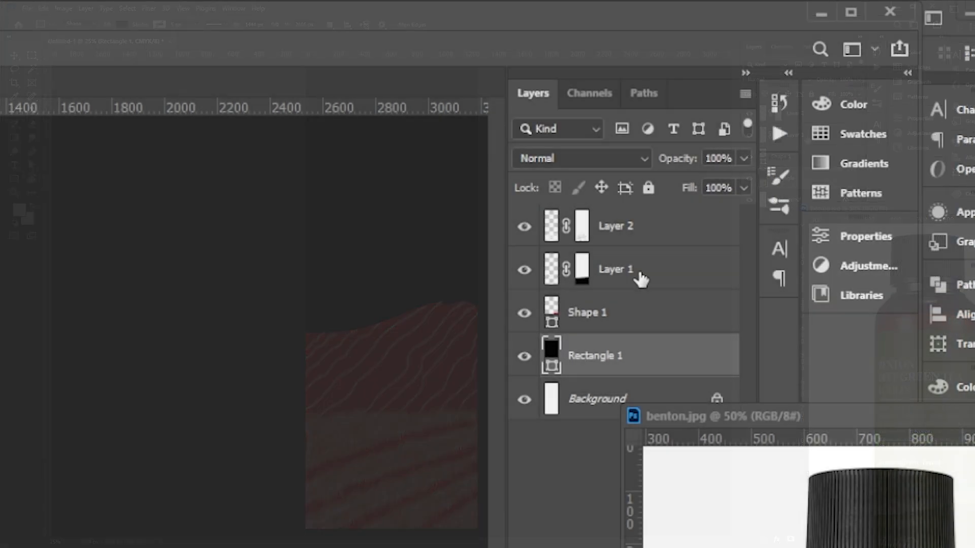
# - Clip Layer 1's grass lines to the Shape 1 hill with a clipping mask
pyautogui.click(806, 134)
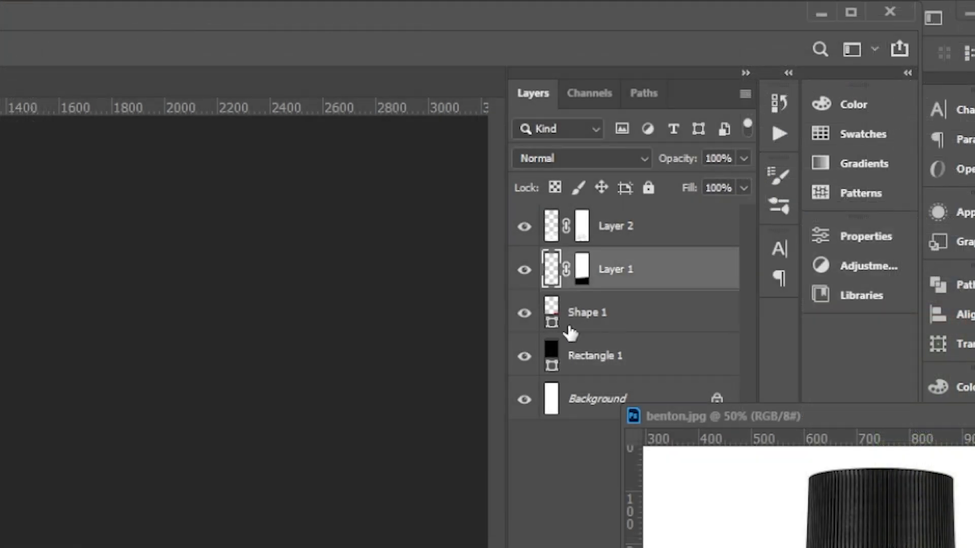
pyautogui.click(781, 157)
pyautogui.keyDown('alt'); pyautogui.click(607, 284); pyautogui.keyUp('alt')
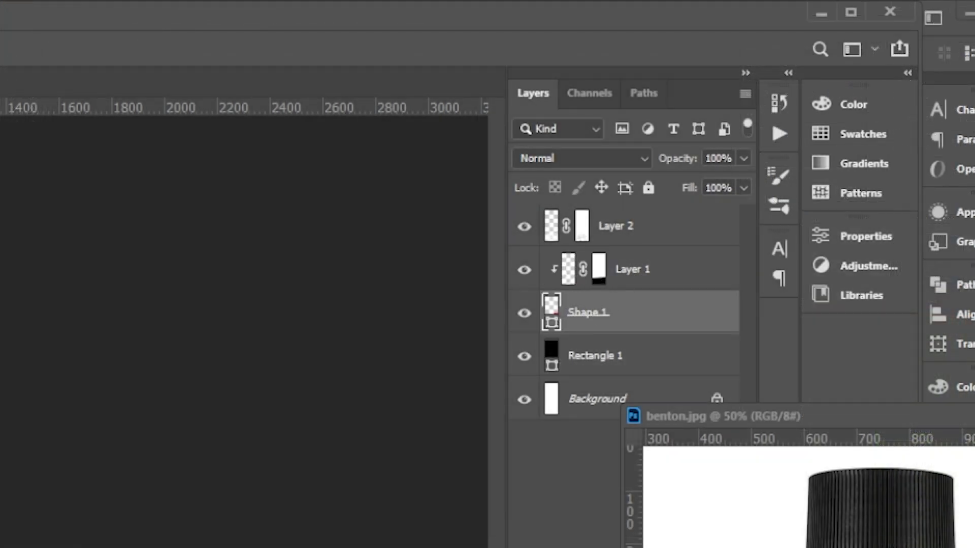
# - Fill Rectangle 1 with the green #516625 sampled from the upper part of the bottle's label
pyautogui.click(591, 365)
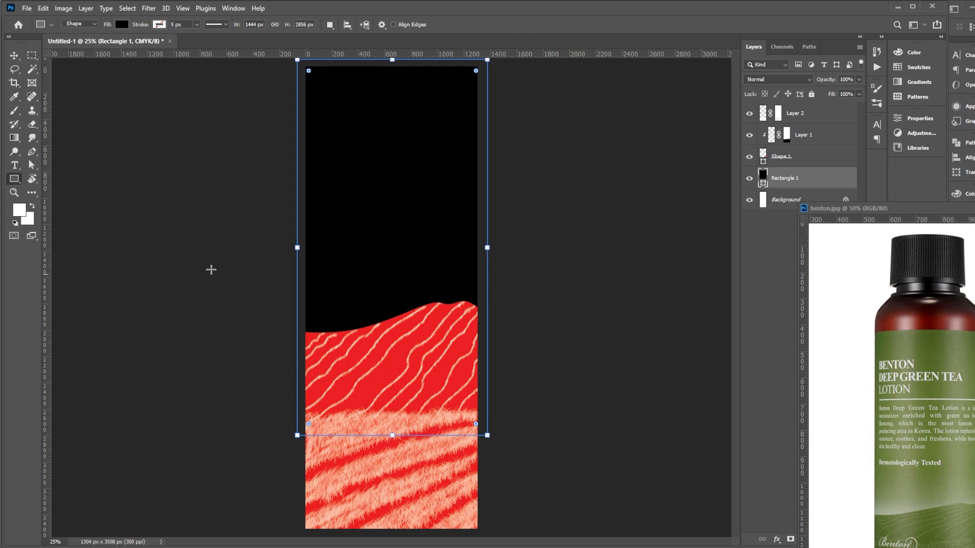
pyautogui.click(15, 97)
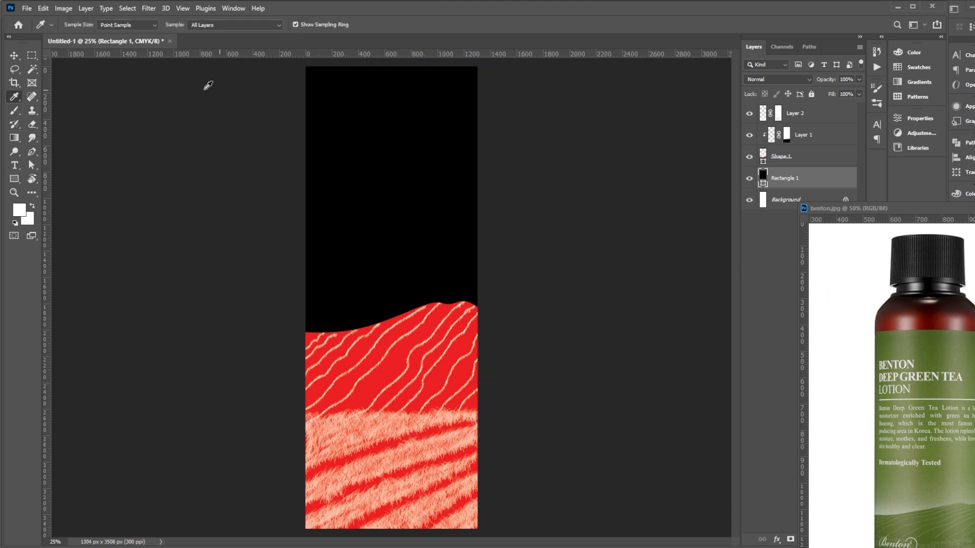
pyautogui.click(13, 176)
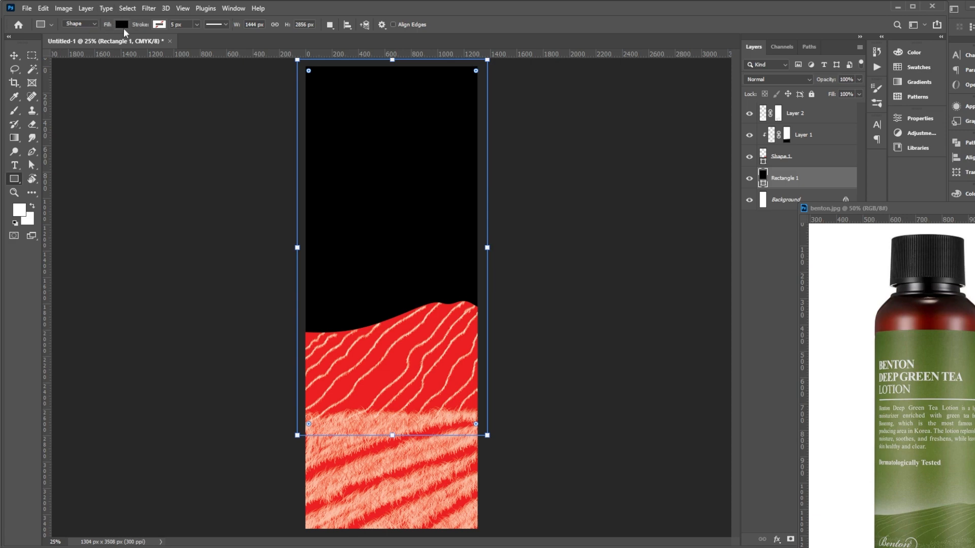
pyautogui.click(121, 24)
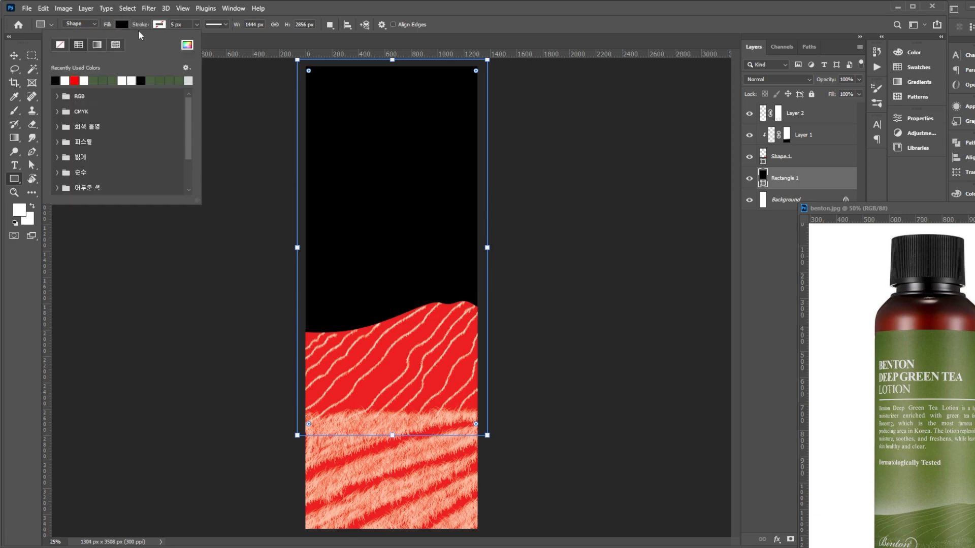
pyautogui.click(187, 46)
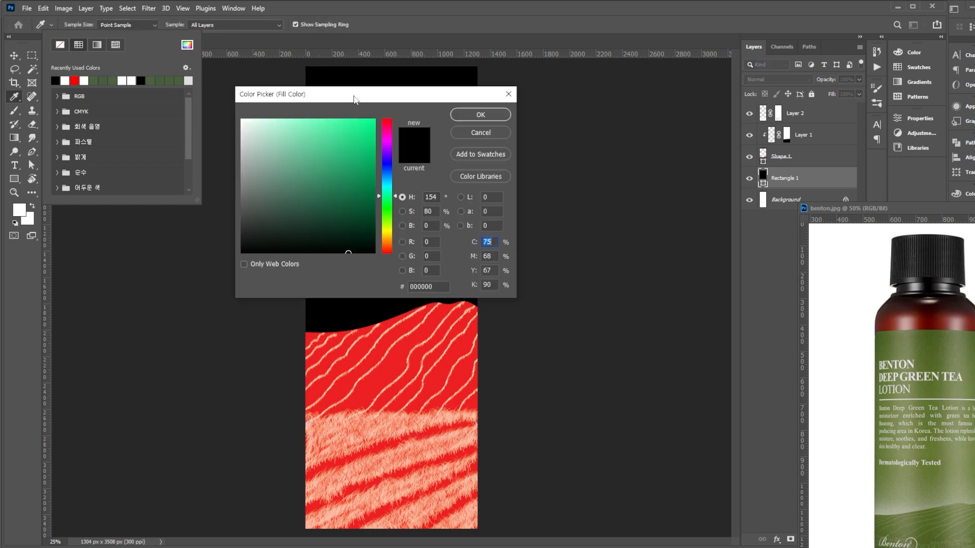
pyautogui.click(930, 362)
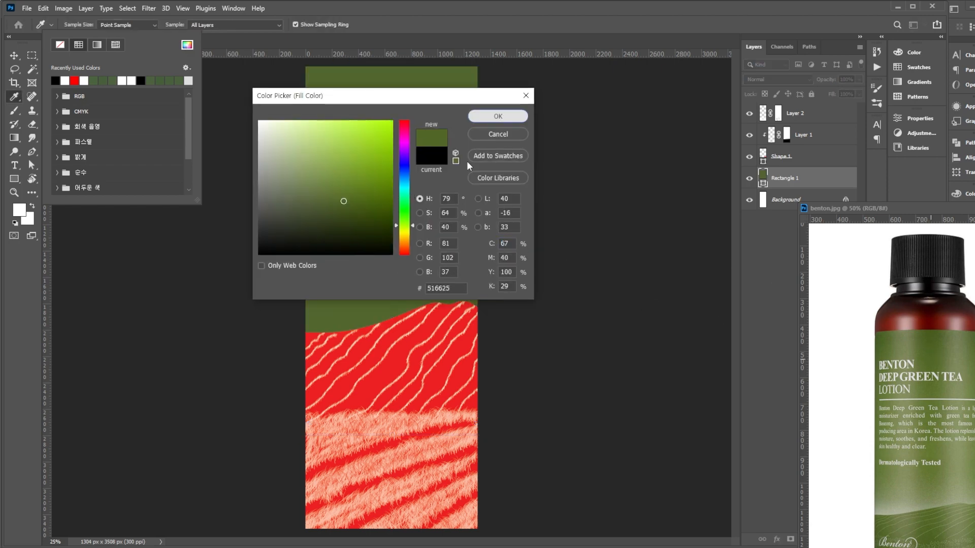
pyautogui.press('Return')
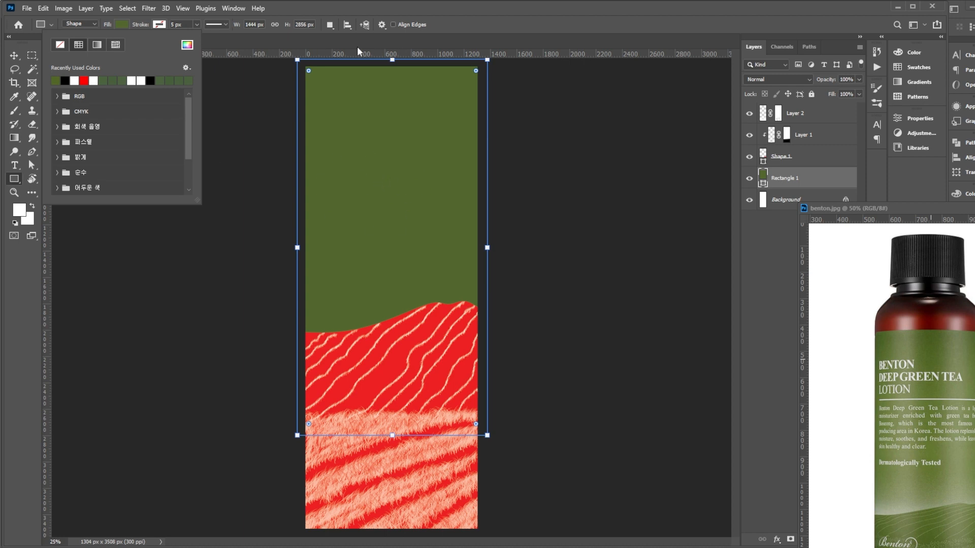
pyautogui.click(551, 28)
# - Fill the Shape 1 hill with the dark green #3c541a sampled from the grass near the bottom of the bottle's label
pyautogui.click(782, 157)
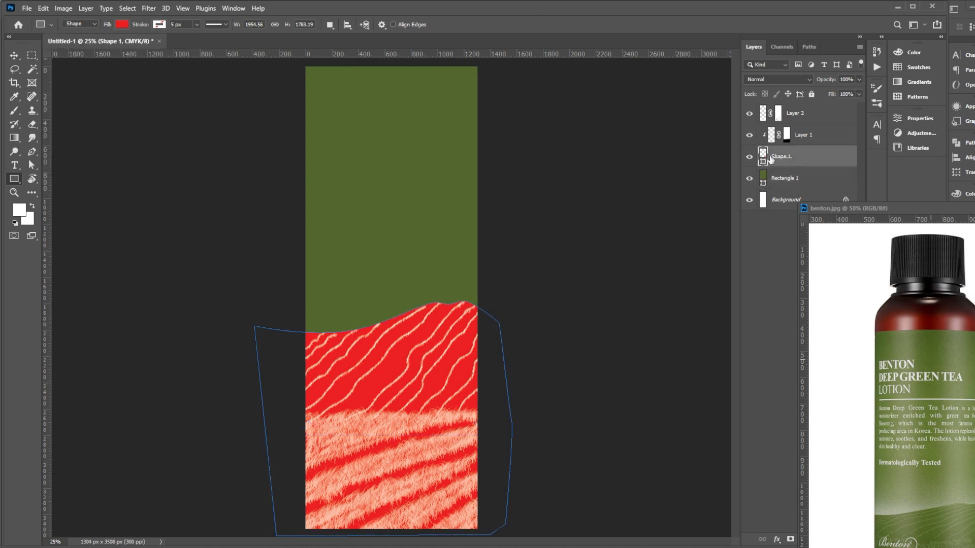
pyautogui.click(122, 24)
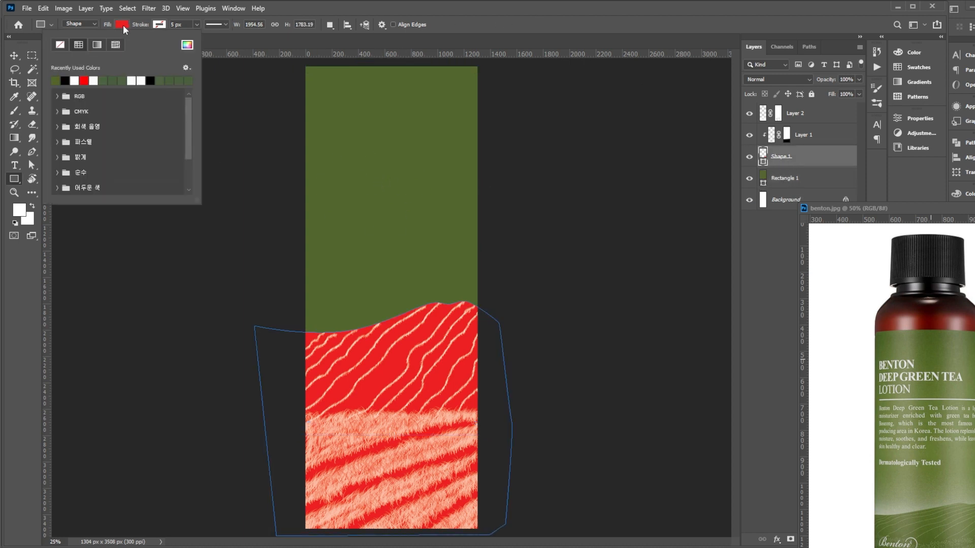
pyautogui.click(187, 46)
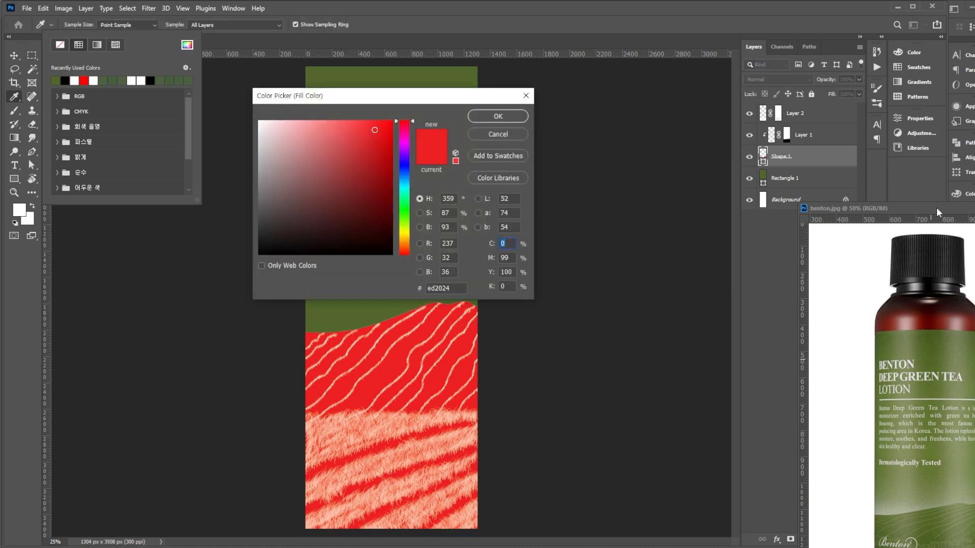
pyautogui.moveTo(938, 212); pyautogui.dragTo(903, 111)
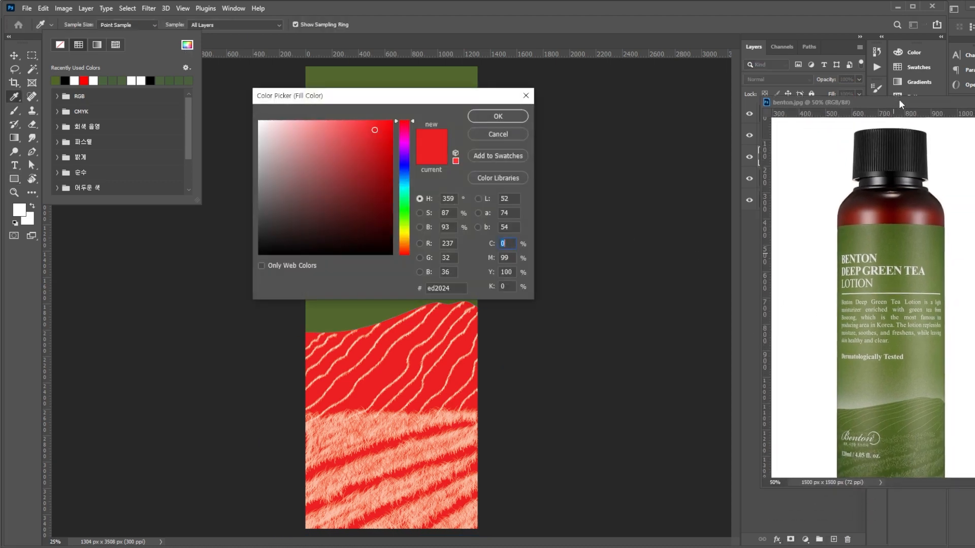
pyautogui.click(910, 449)
pyautogui.click(899, 472)
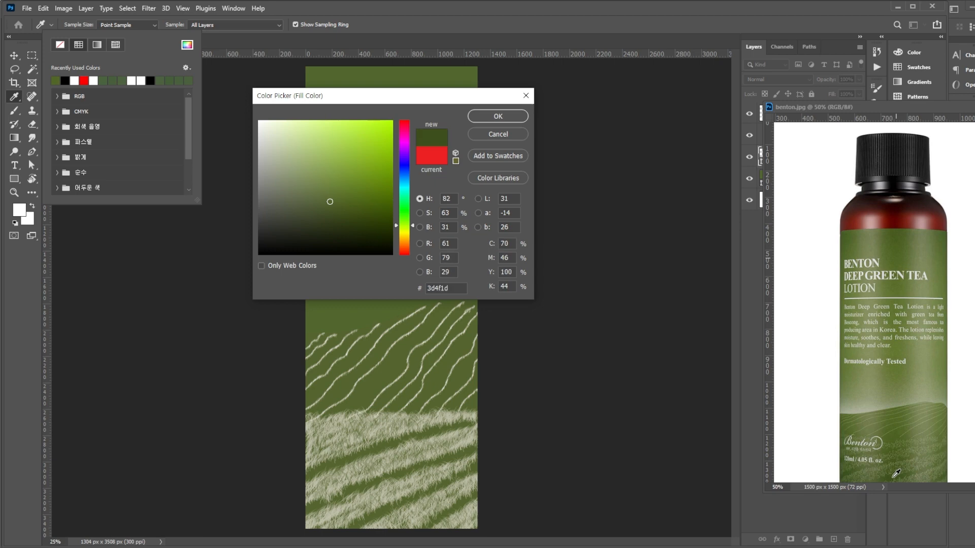
pyautogui.click(900, 472)
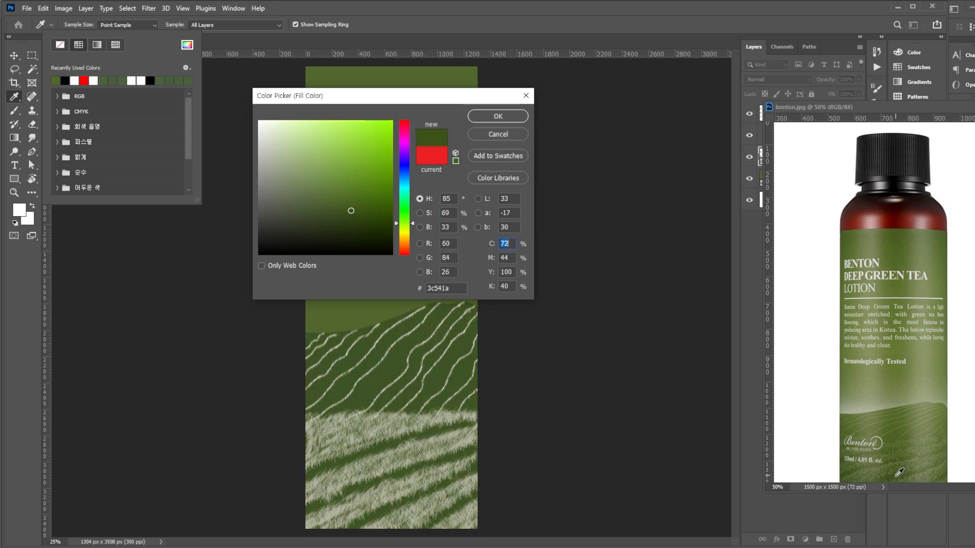
pyautogui.click(497, 116)
pyautogui.click(424, 17)
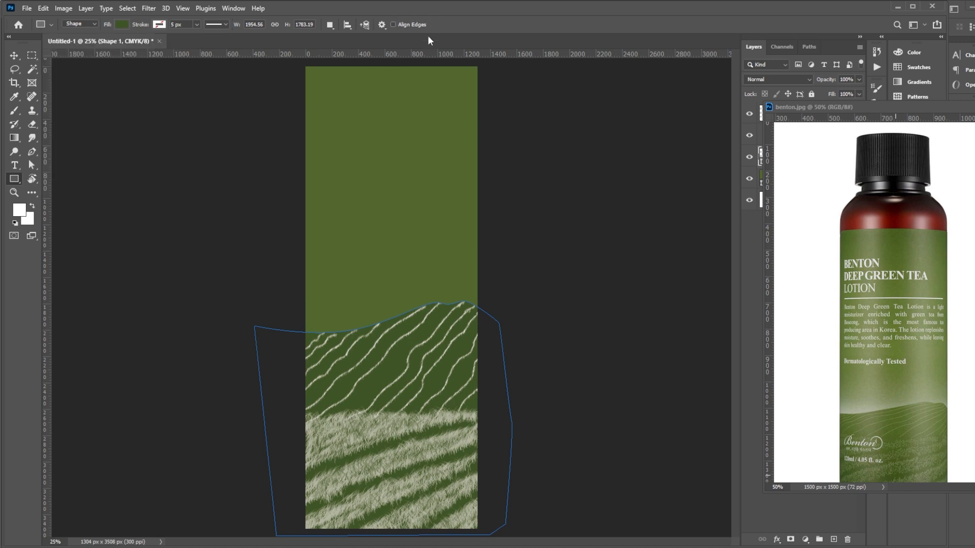
pyautogui.press('v')
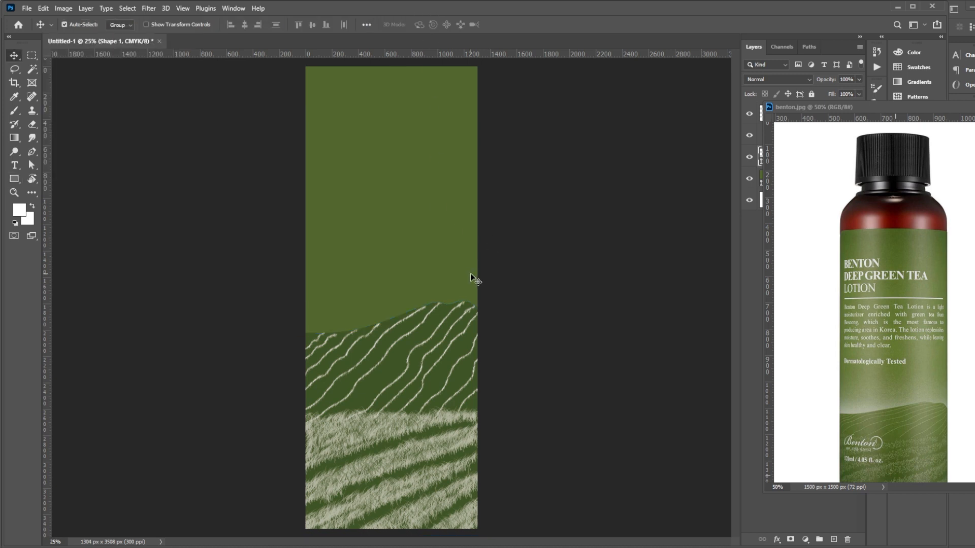
# - Move the bottle photo out of the way and add a layer mask to Rectangle 1
pyautogui.click(374, 174)
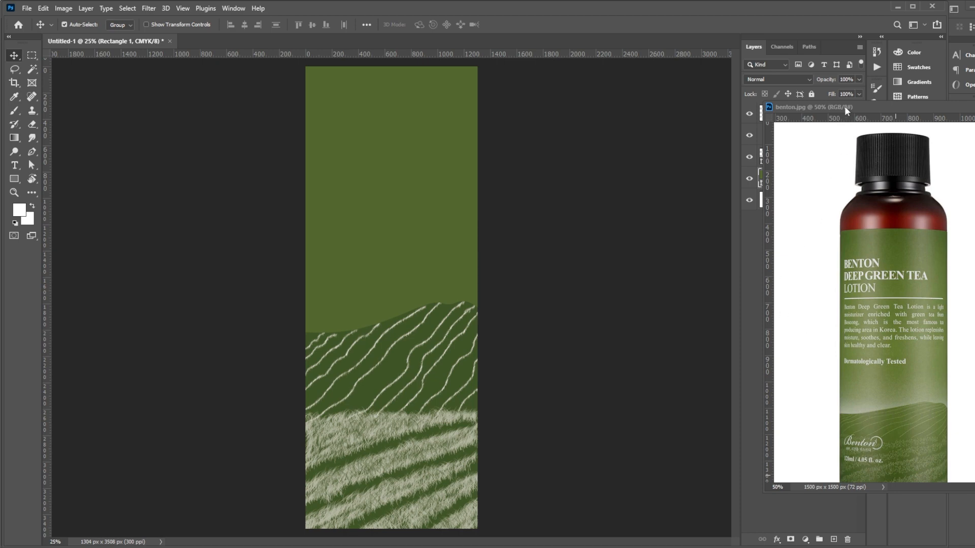
pyautogui.moveTo(845, 106); pyautogui.dragTo(900, 340)
pyautogui.click(445, 231)
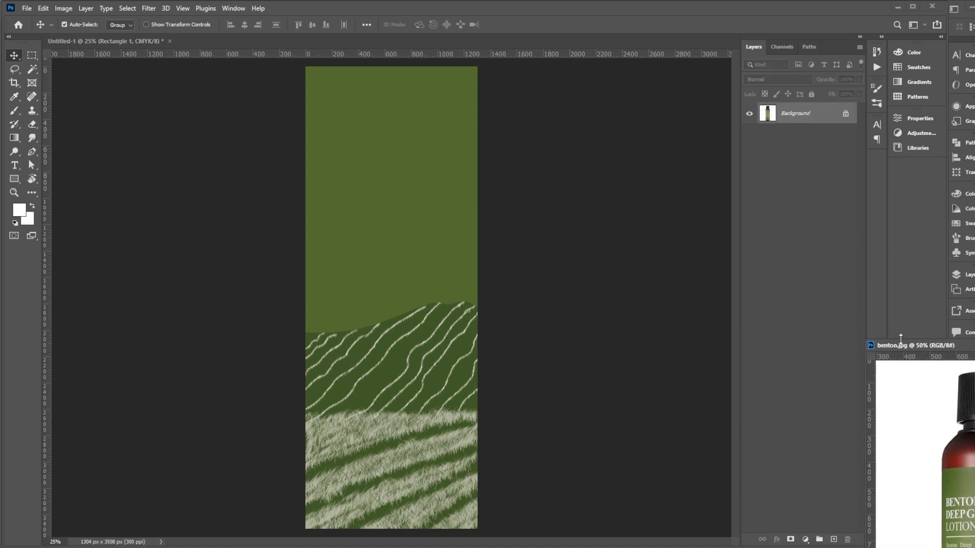
pyautogui.click(429, 248)
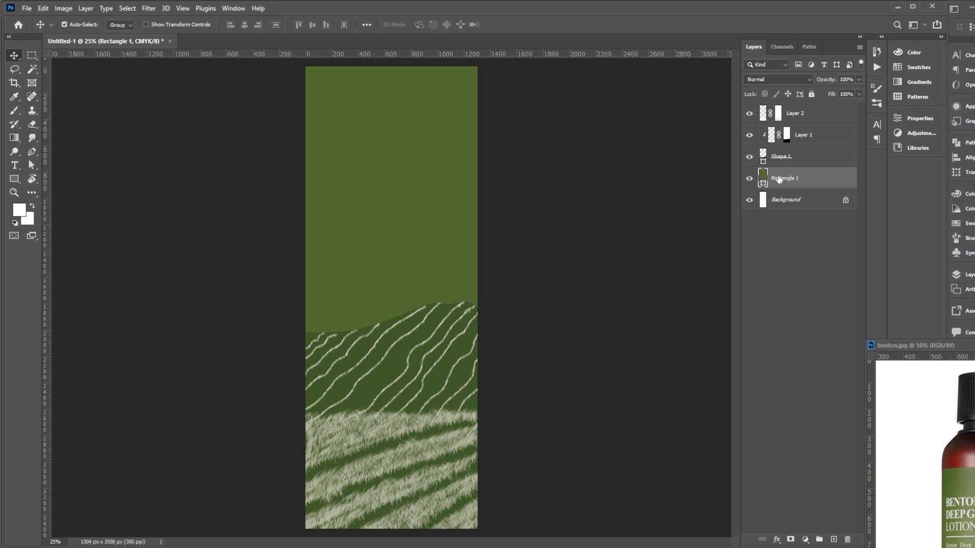
pyautogui.click(791, 539)
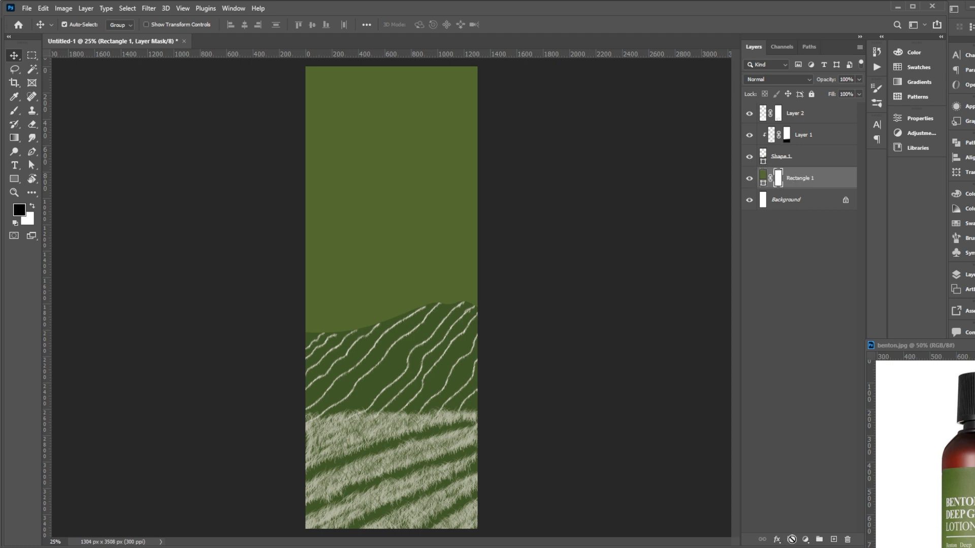
# - Choose the Soft Round brush (부드러운 원) and enlarge it to 1100 px
pyautogui.click(14, 110)
pyautogui.click(80, 26)
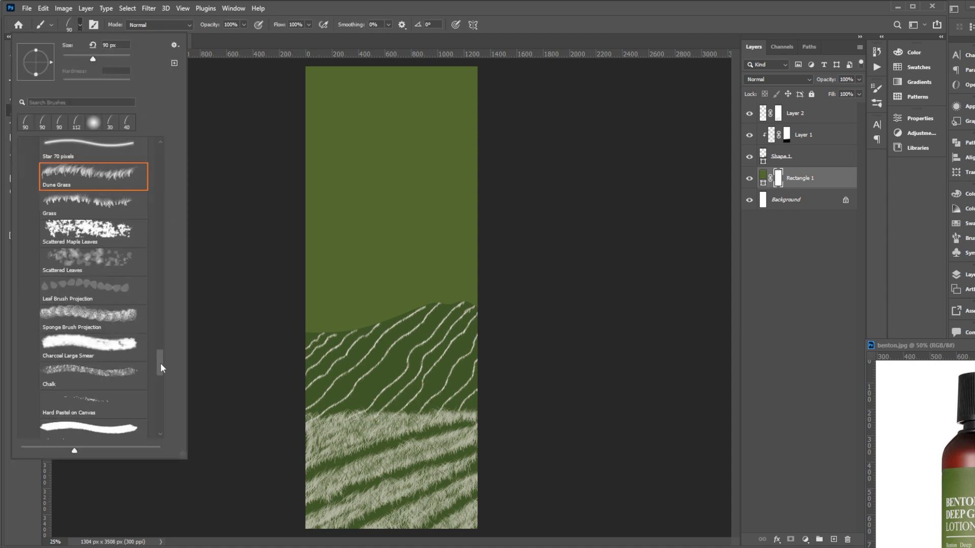
pyautogui.moveTo(161, 364); pyautogui.dragTo(152, 158)
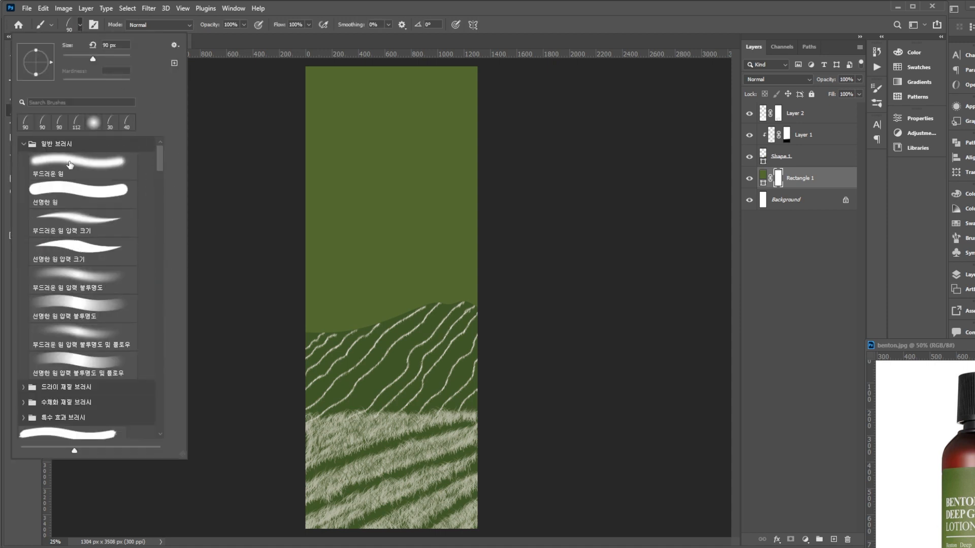
pyautogui.click(55, 165)
pyautogui.click(541, 37)
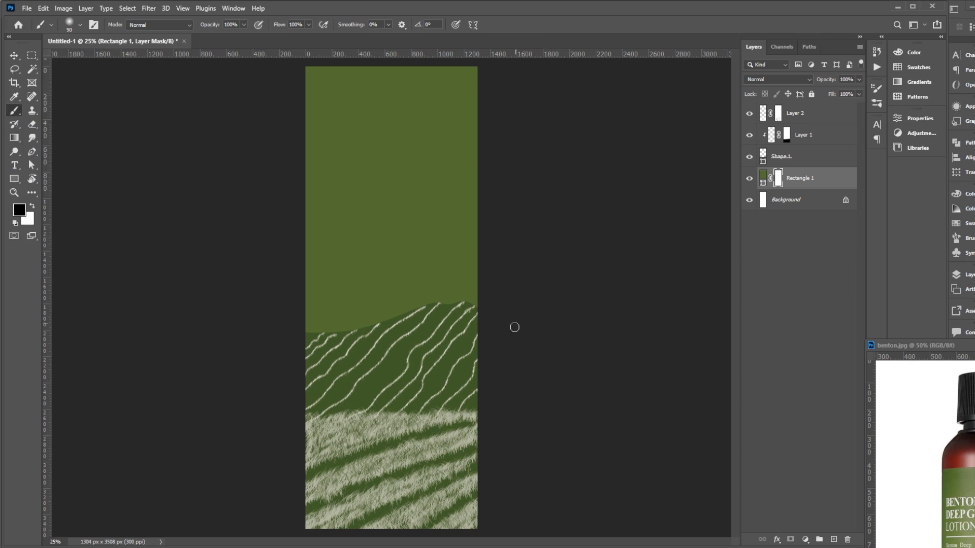
pyautogui.press(']')
pyautogui.press(']')
pyautogui.press(']')
pyautogui.press(']')
pyautogui.press(']')
pyautogui.press(']')
pyautogui.press(']')
pyautogui.press(']')
pyautogui.press(']')
pyautogui.press(']')
pyautogui.press(']')
pyautogui.press(']')
pyautogui.press(']')
pyautogui.press(']')
pyautogui.press(']')
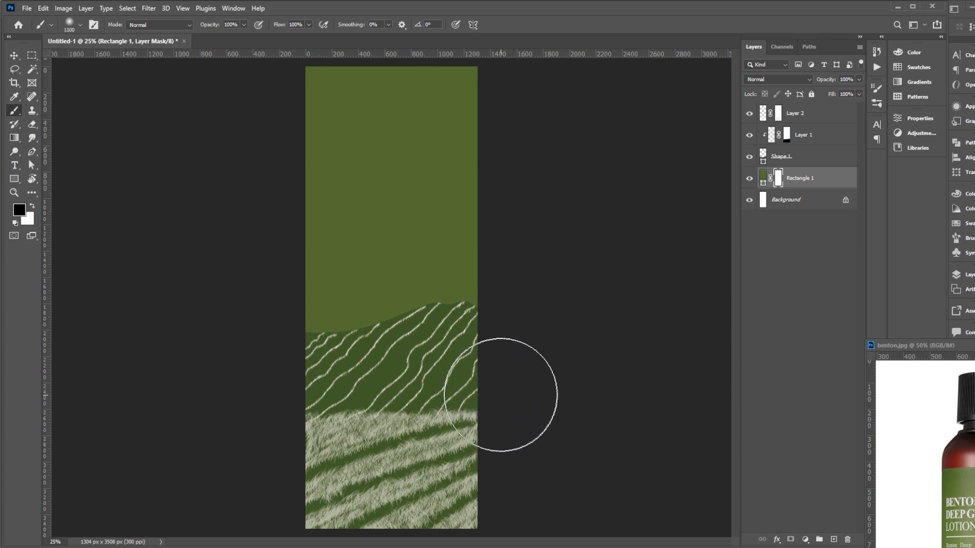
# - Fade Rectangle 1 into a pale glow along the hill's crest with soft black strokes on its mask, following the bottle photo
pyautogui.moveTo(958, 345); pyautogui.dragTo(912, 150)
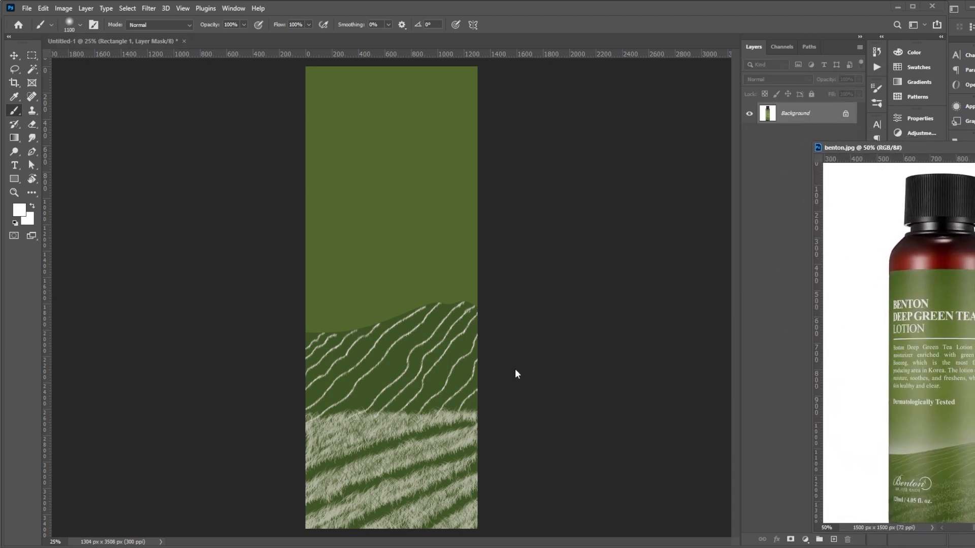
pyautogui.click(383, 382)
pyautogui.press('d')
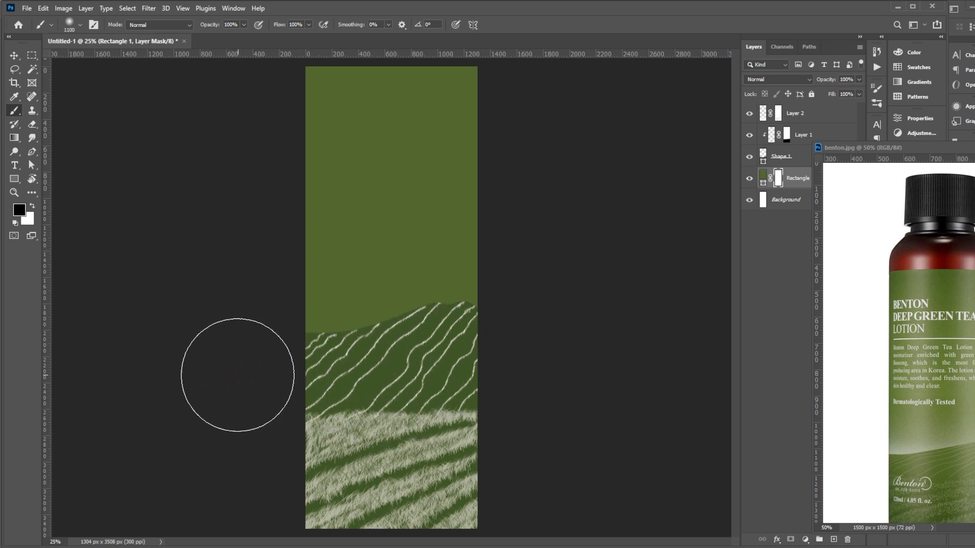
pyautogui.moveTo(258, 349); pyautogui.dragTo(368, 381)
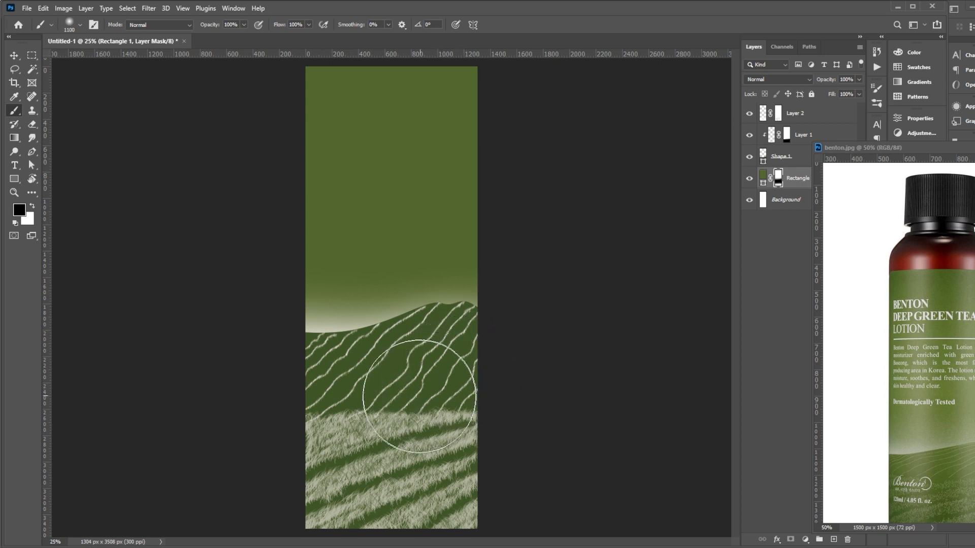
pyautogui.press('v')
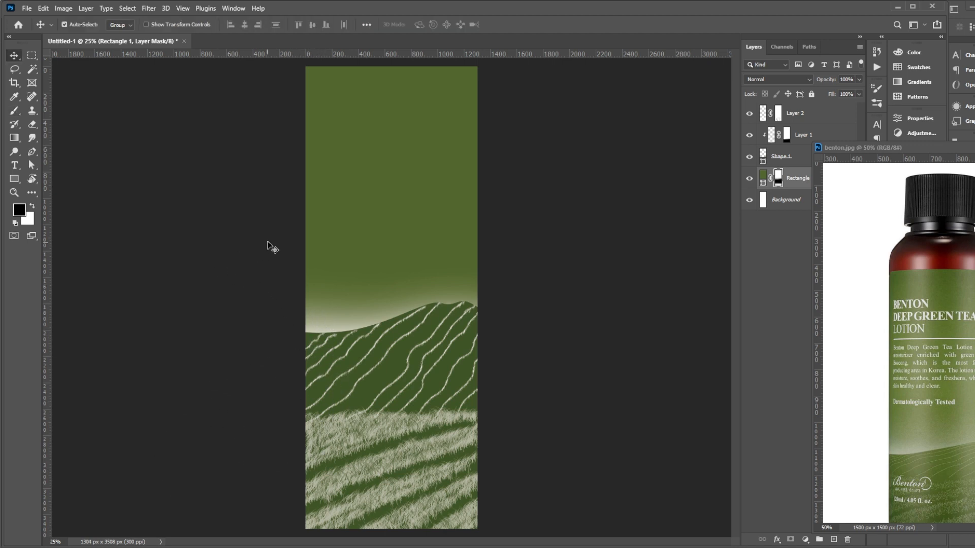
pyautogui.press('b')
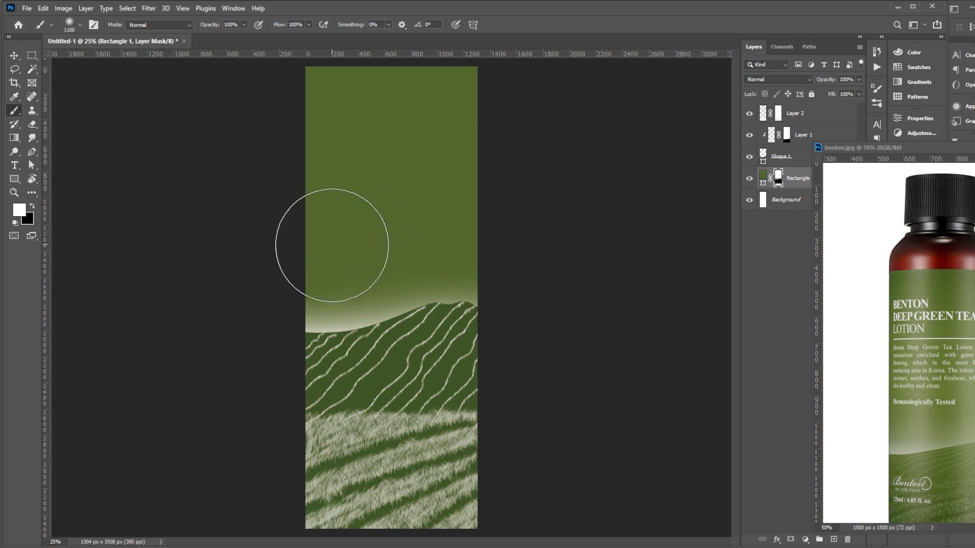
pyautogui.press('v')
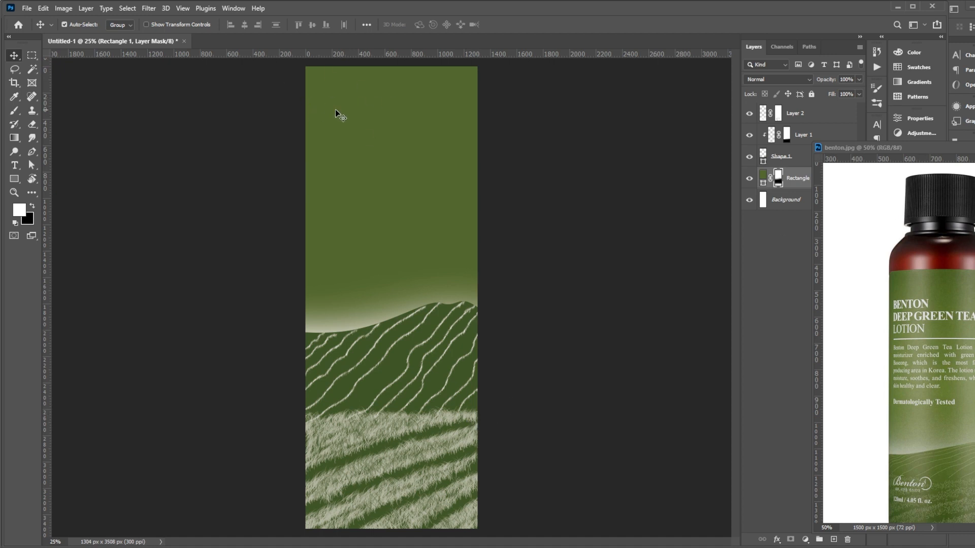
# - Bring the bottle photo beside the label and compare the shading of its hill with the label's hill
pyautogui.moveTo(890, 146); pyautogui.dragTo(754, 78)
pyautogui.moveTo(854, 466); pyautogui.dragTo(847, 525)
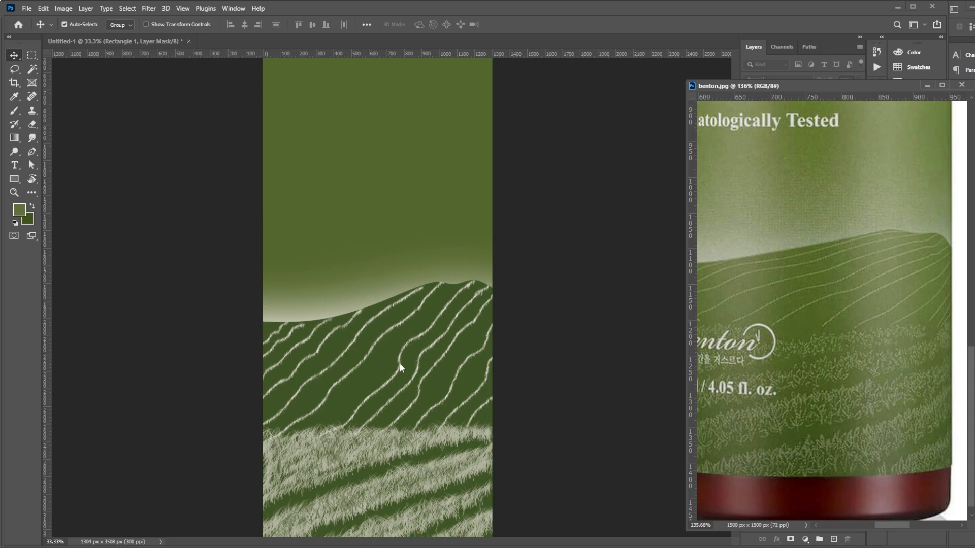
pyautogui.click(383, 361)
pyautogui.press('d')
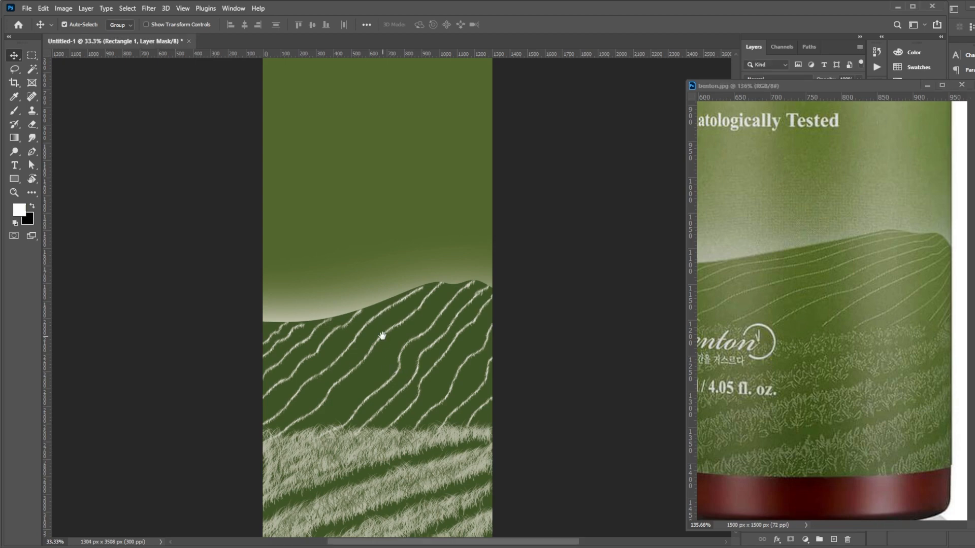
pyautogui.moveTo(387, 355); pyautogui.dragTo(390, 330)
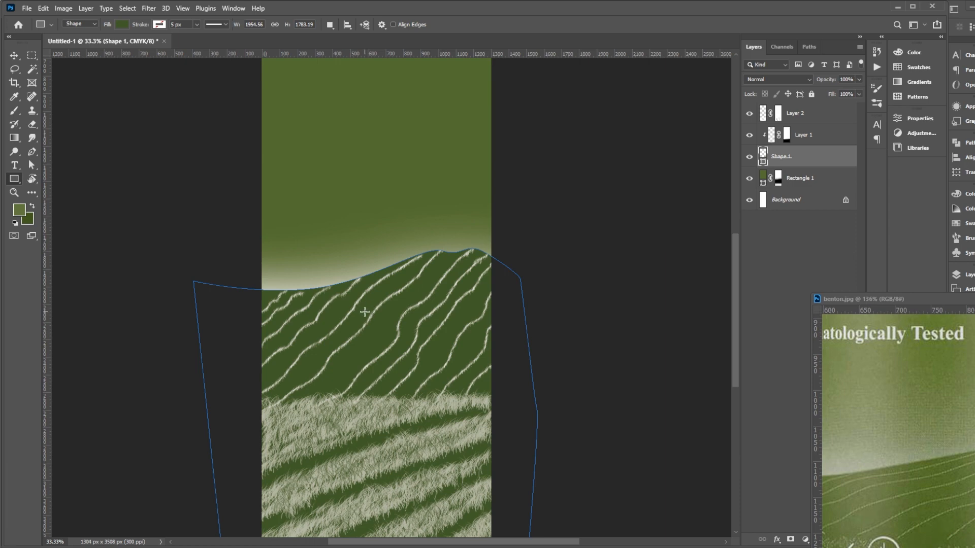
# - Fill the Shape 1 hill with the linear olive-to-dark-green foreground-to-background gradient from the basics (기본 사항) presets
pyautogui.click(122, 25)
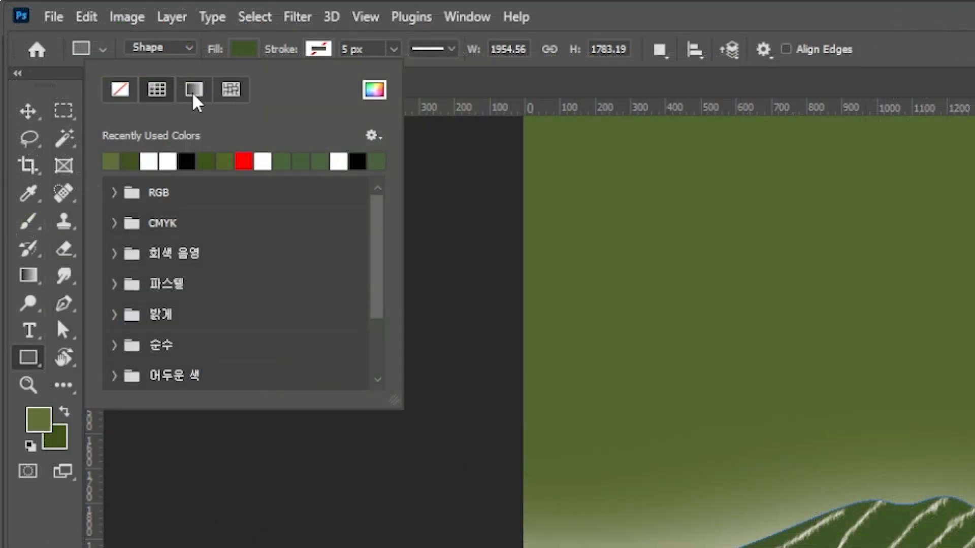
pyautogui.click(194, 90)
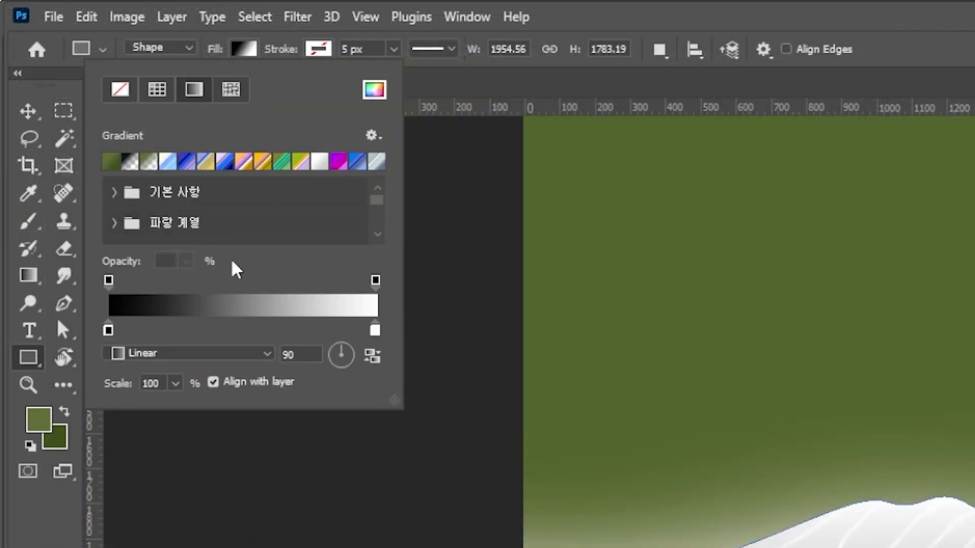
pyautogui.click(107, 332)
pyautogui.click(114, 192)
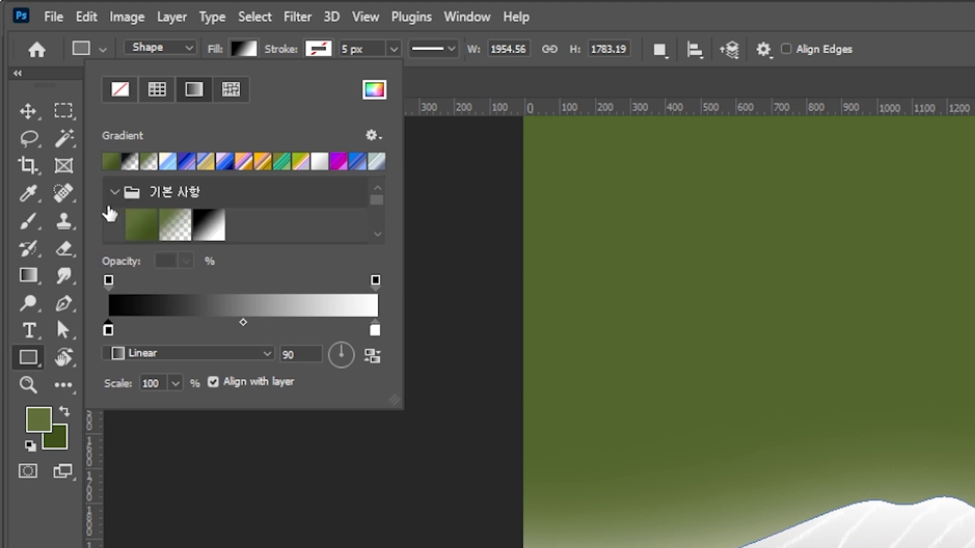
pyautogui.click(141, 226)
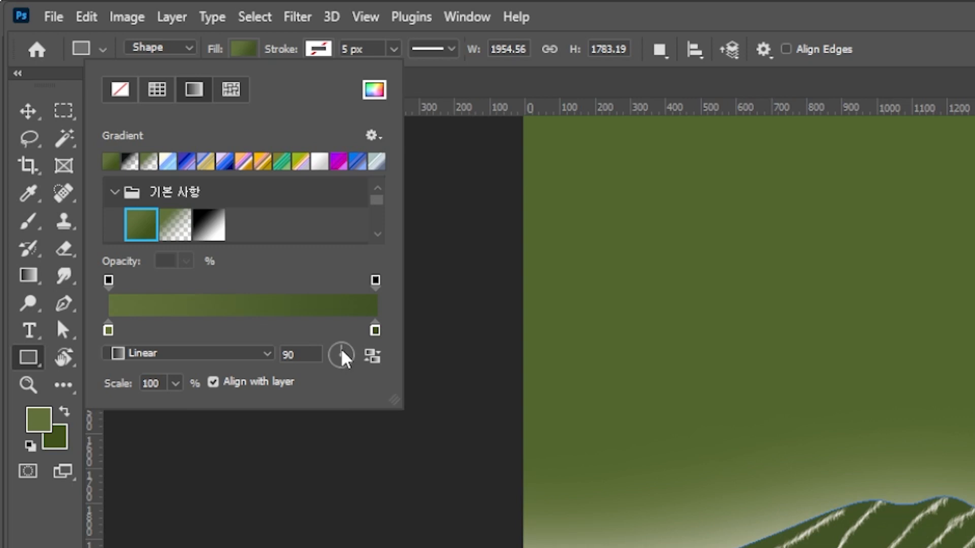
# - Turn the hill gradient around to an angle of -80 so the lighter green lies along the crest
pyautogui.moveTo(341, 358); pyautogui.dragTo(308, 396)
pyautogui.click(302, 358)
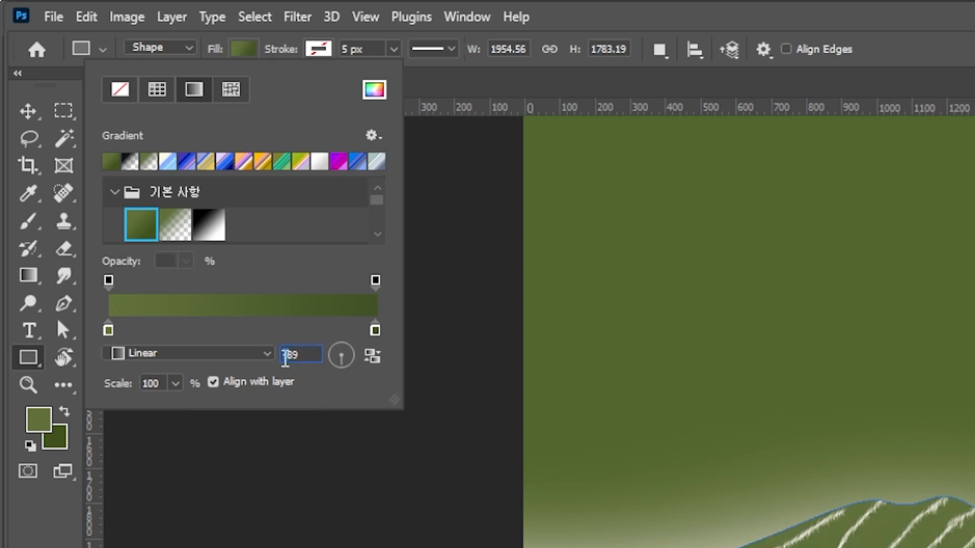
pyautogui.write('-8')
pyautogui.write('0')
pyautogui.press('Return')
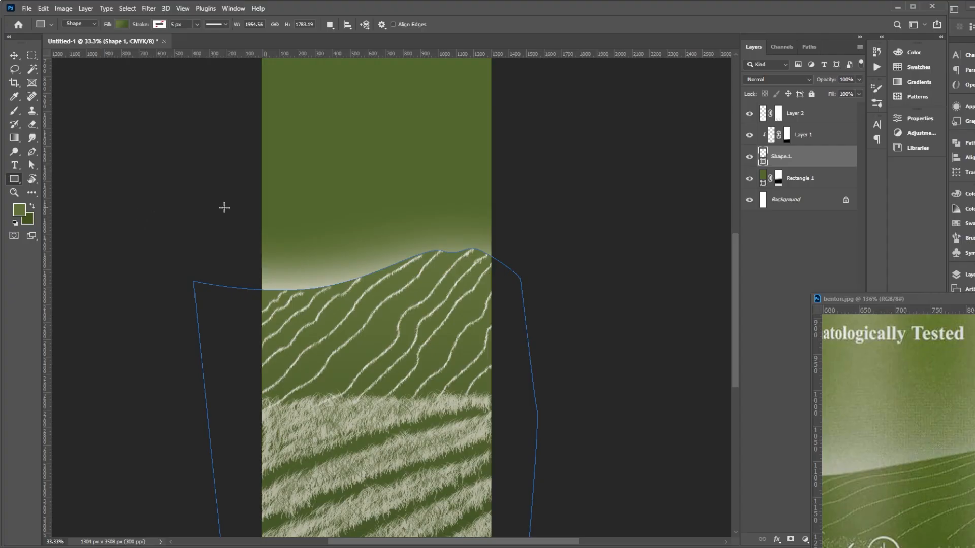
# - Leave shape editing for the Move tool and compare the whole label with the bottle photo placed beside it
pyautogui.press('Escape')
pyautogui.press('v')
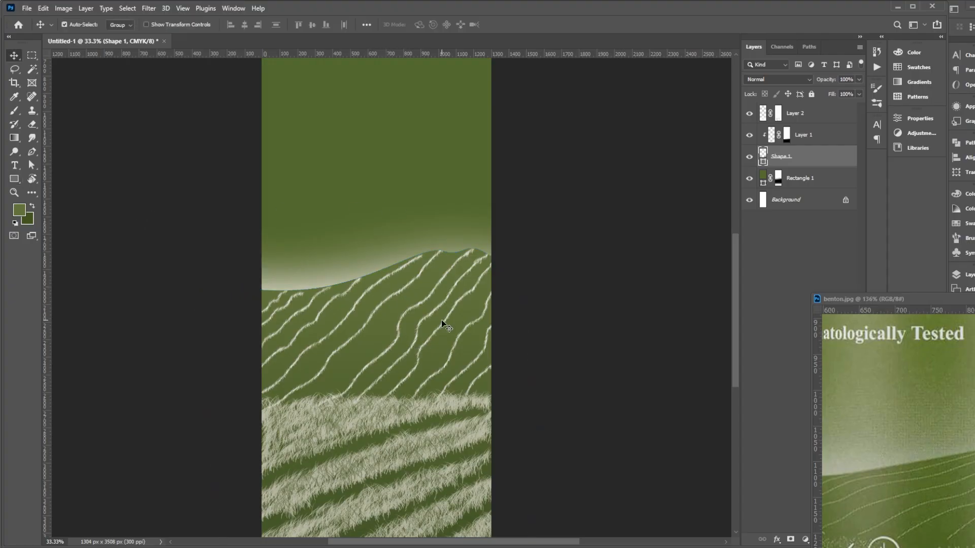
pyautogui.hotkey('ctrl', '-')
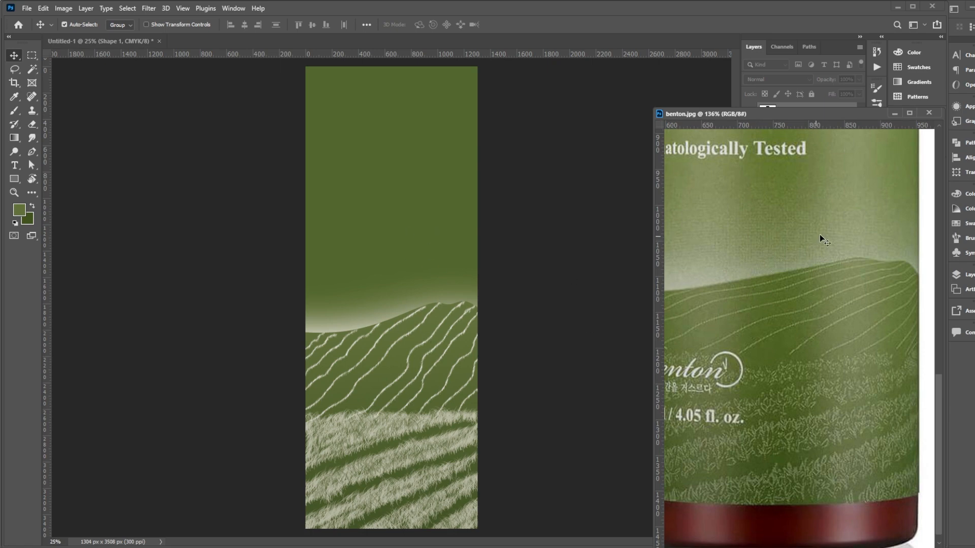
pyautogui.moveTo(752, 112)
pyautogui.mouseDown()
pyautogui.moveTo(739, 111)
pyautogui.moveTo(758, 114)
pyautogui.mouseUp()
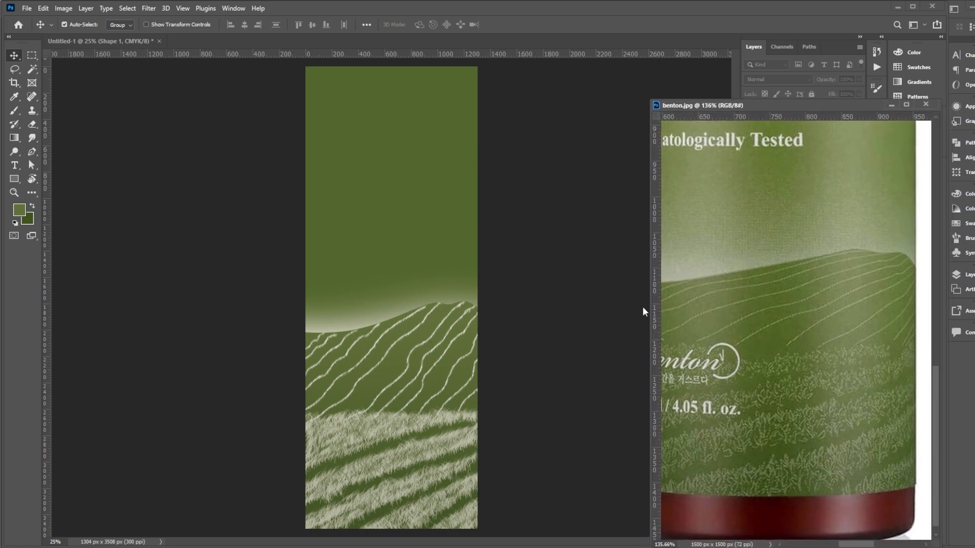